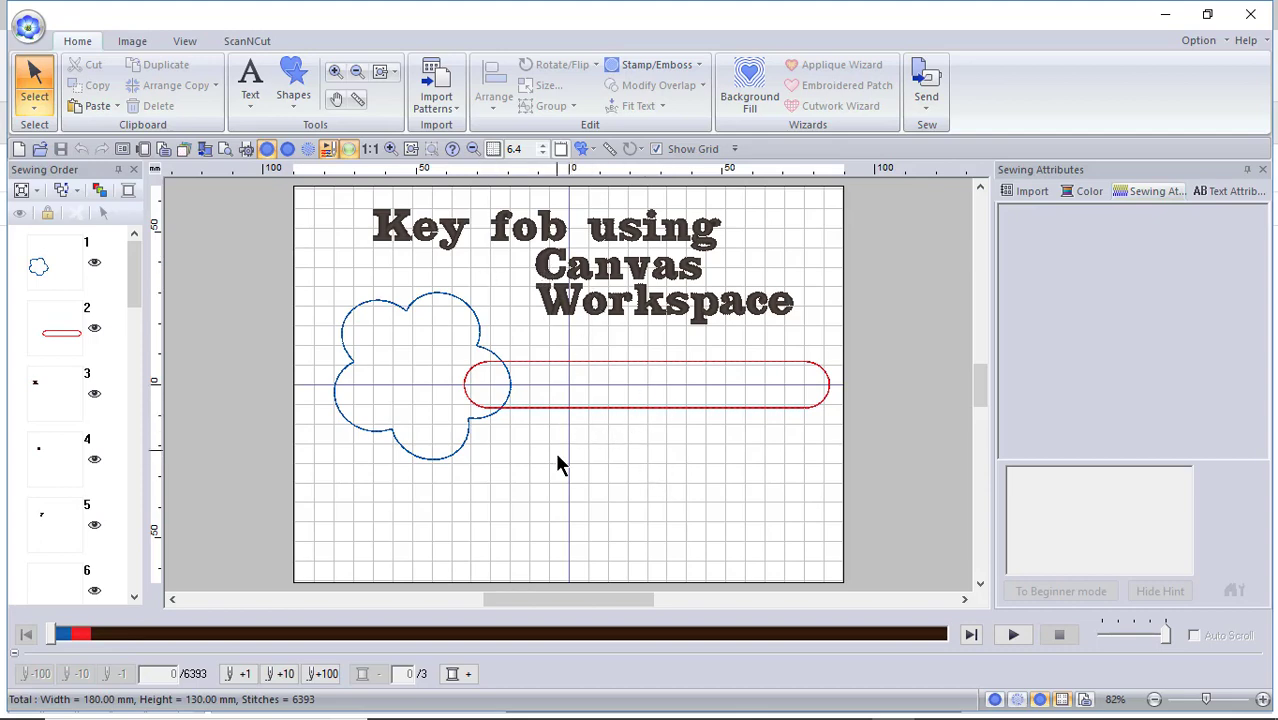
Step: Export the strap and flower outlines as cutting data to CanvasWorkspace only, declining ScanNCut
click(62, 330)
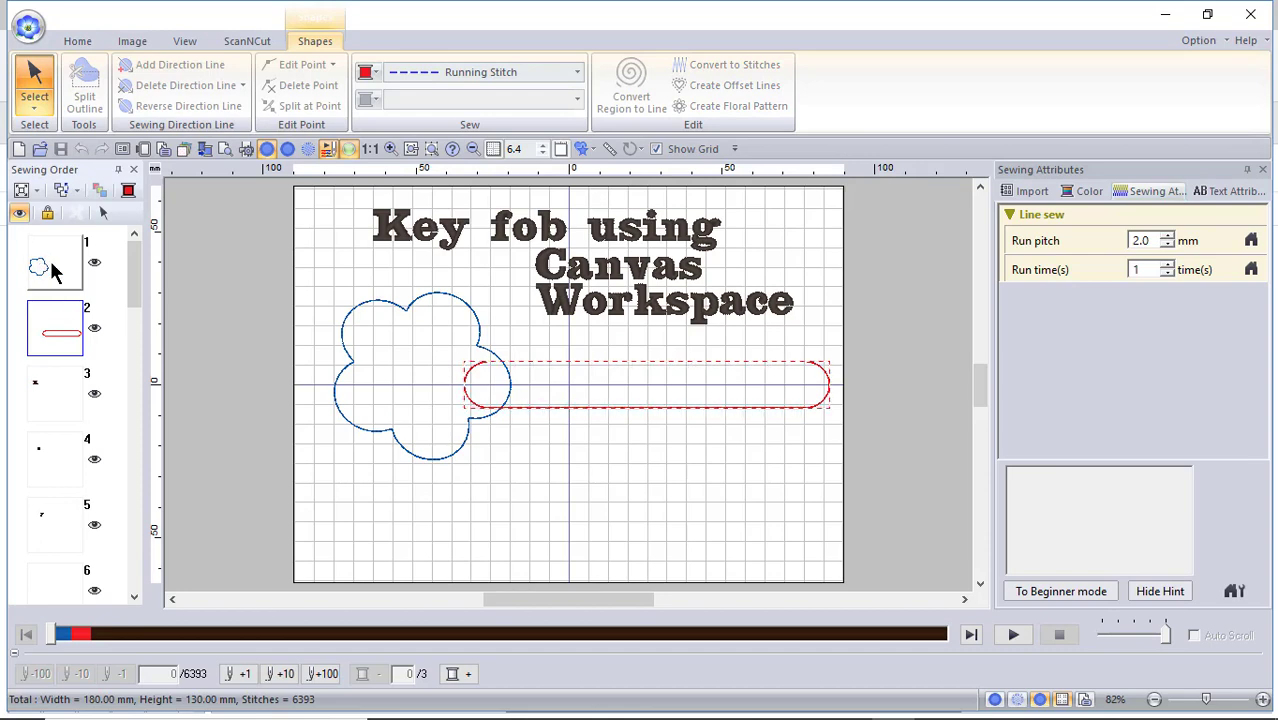
ctrl+click(51, 262)
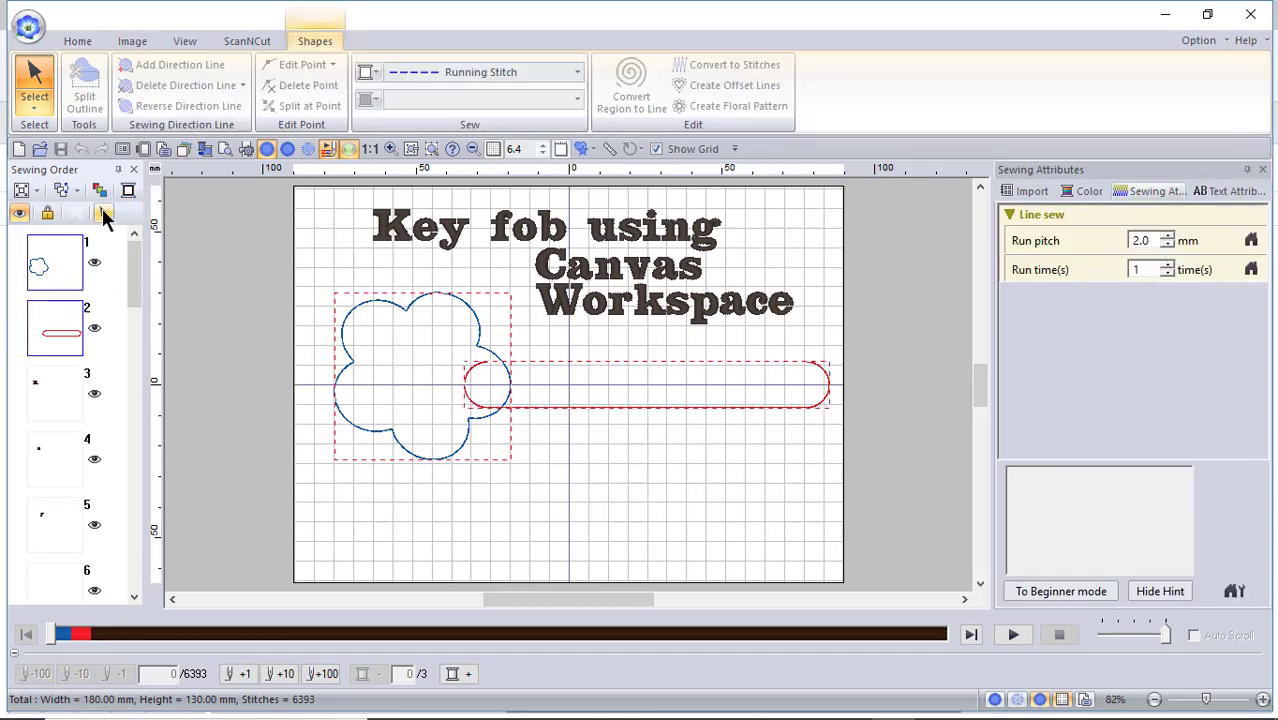
click(250, 42)
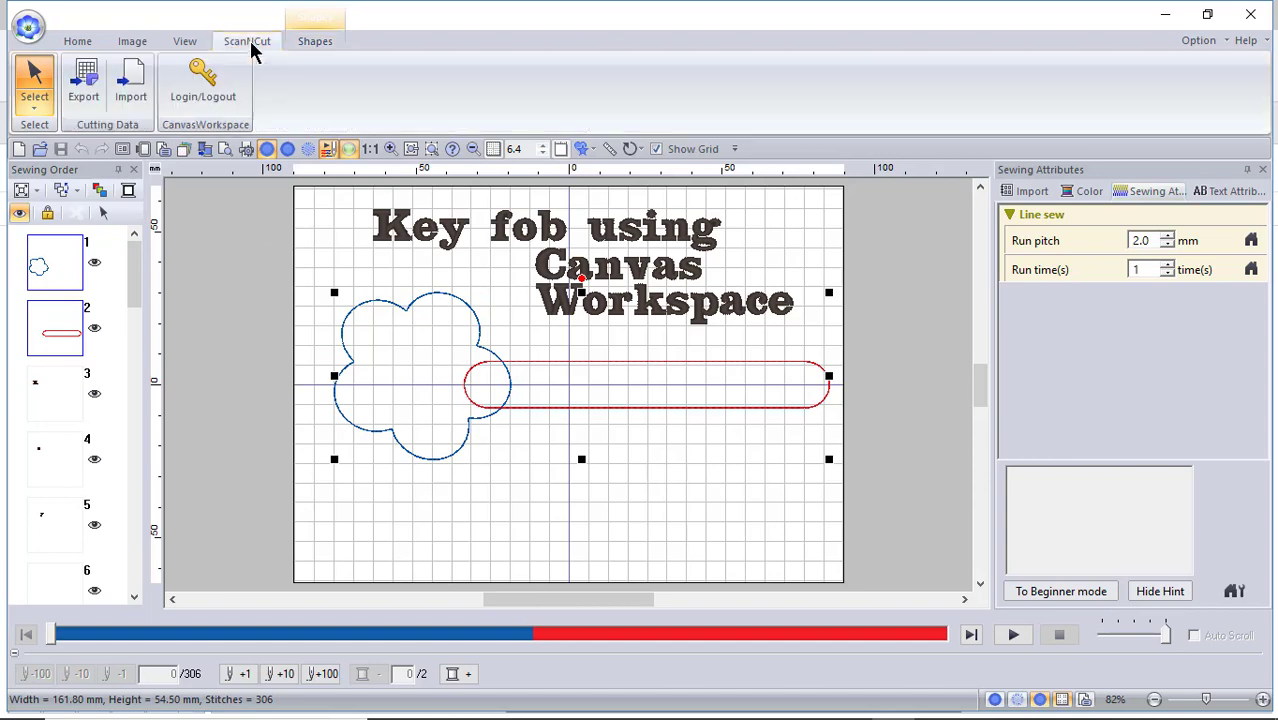
click(84, 82)
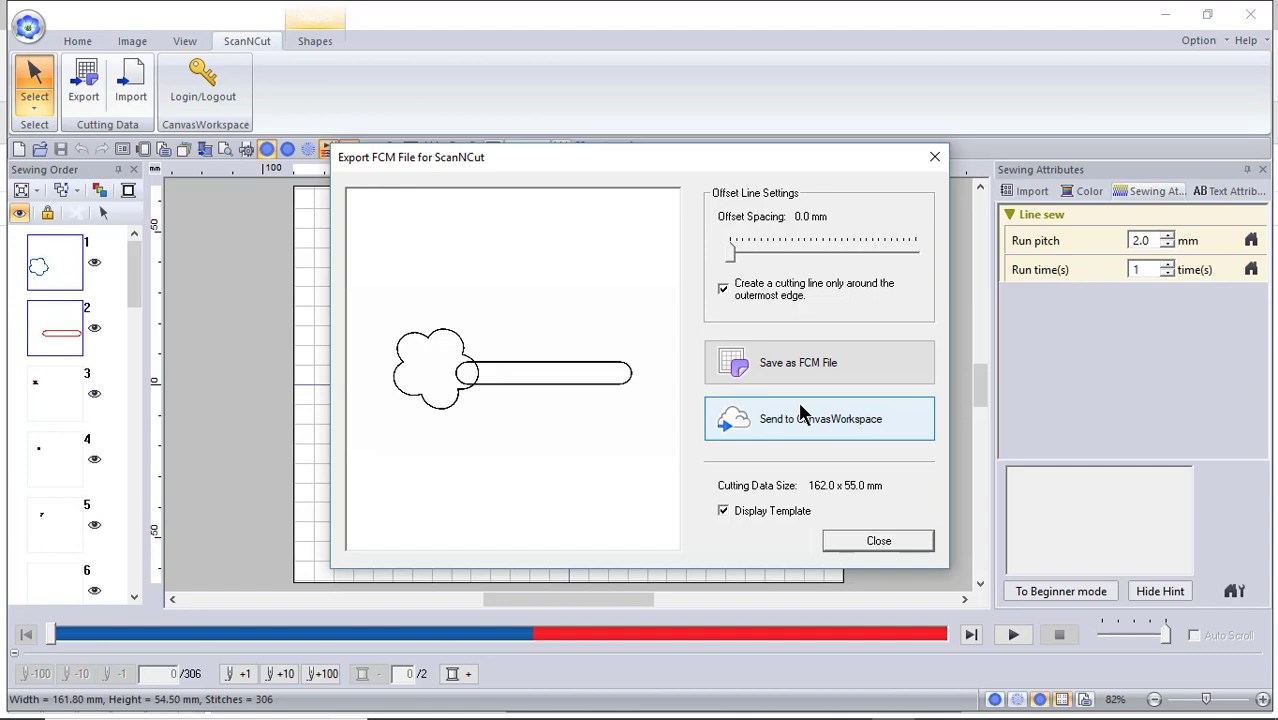
click(852, 417)
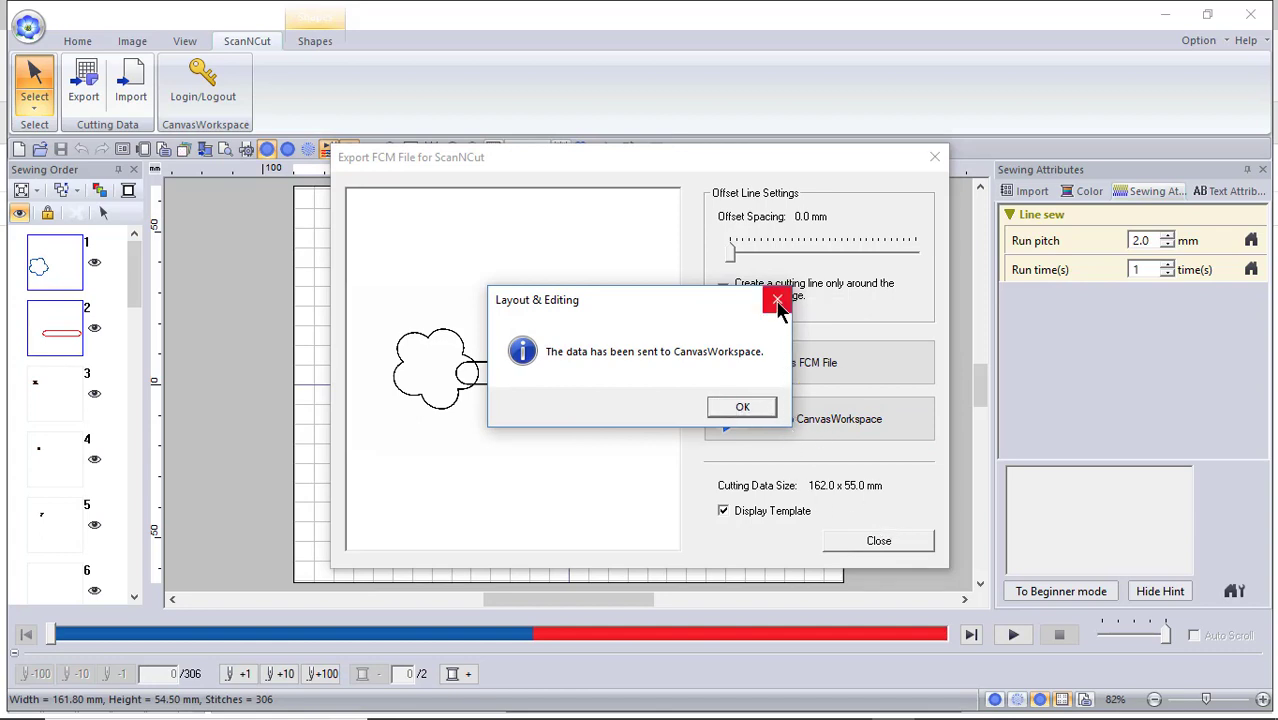
click(748, 406)
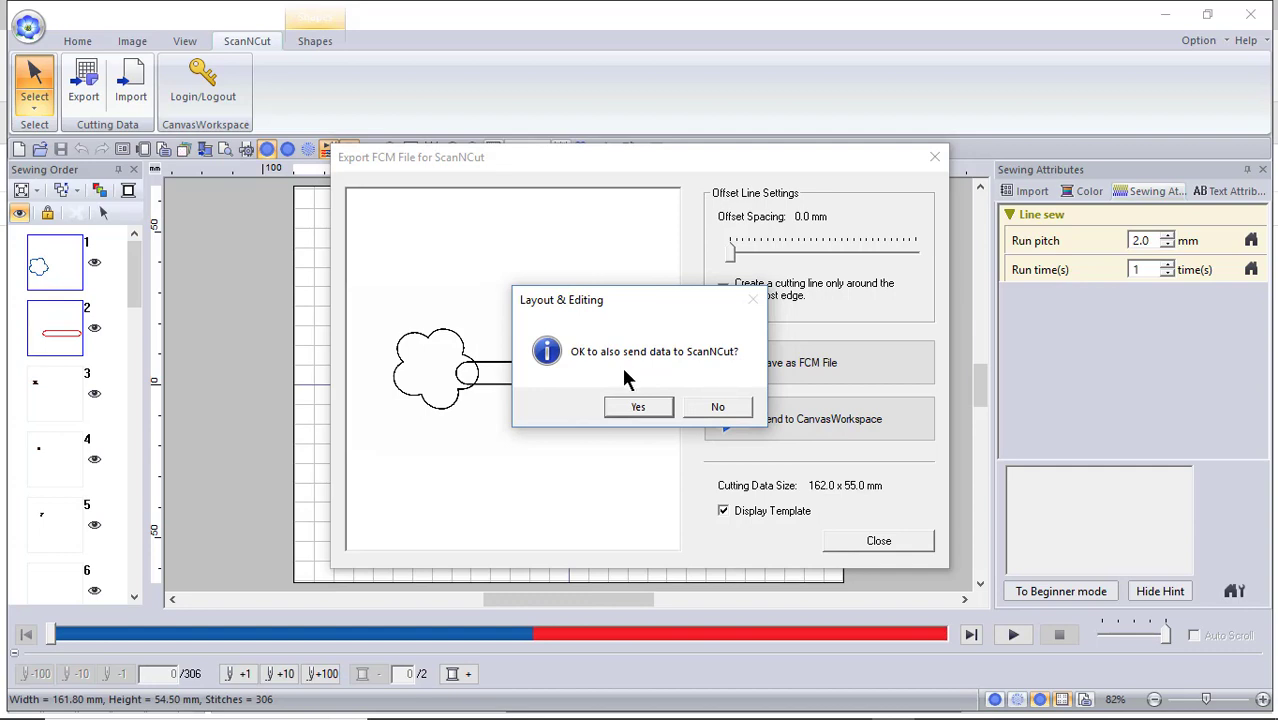
click(720, 405)
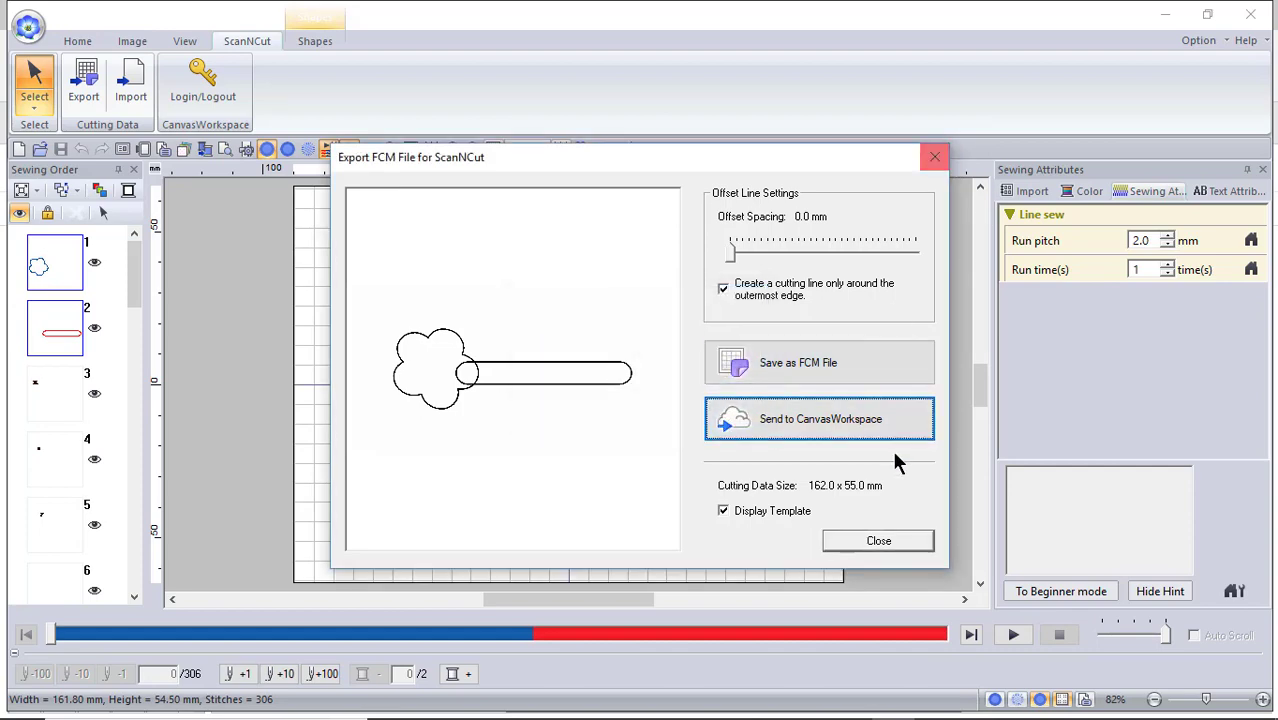
click(889, 538)
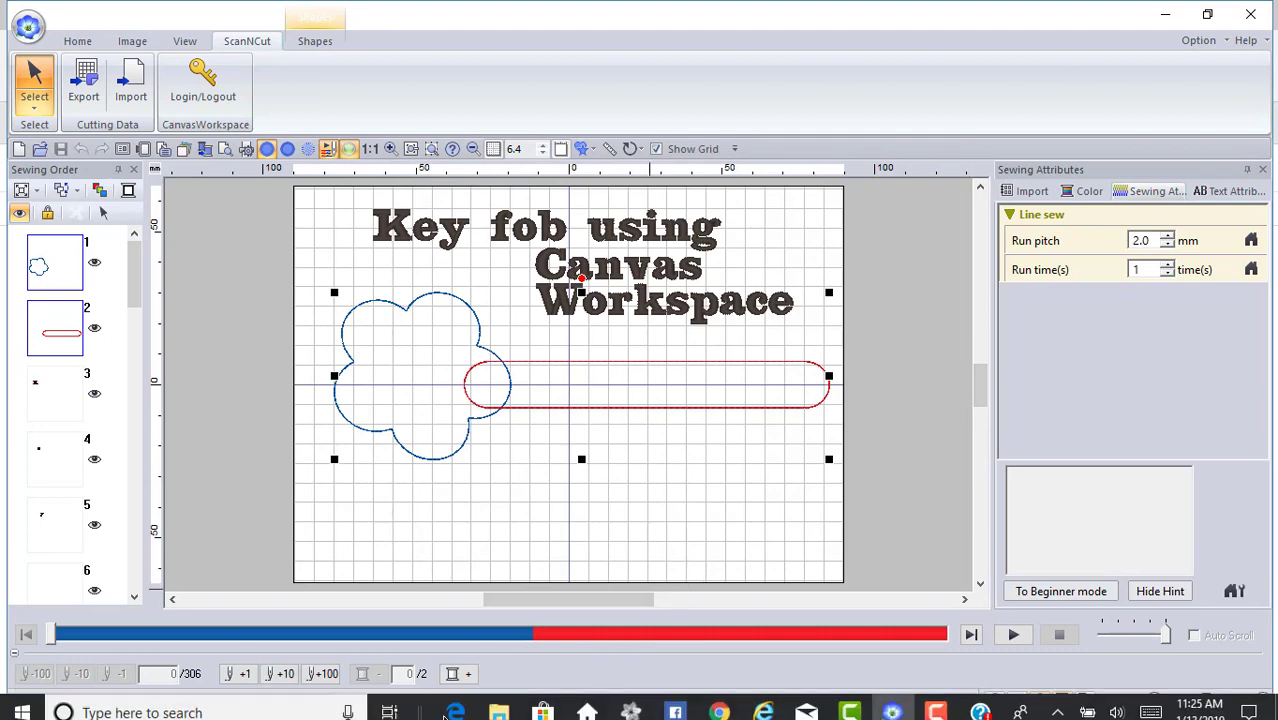
Step: Switch to Edge and open the CanvasWorkspace site from the Bing search results
click(454, 705)
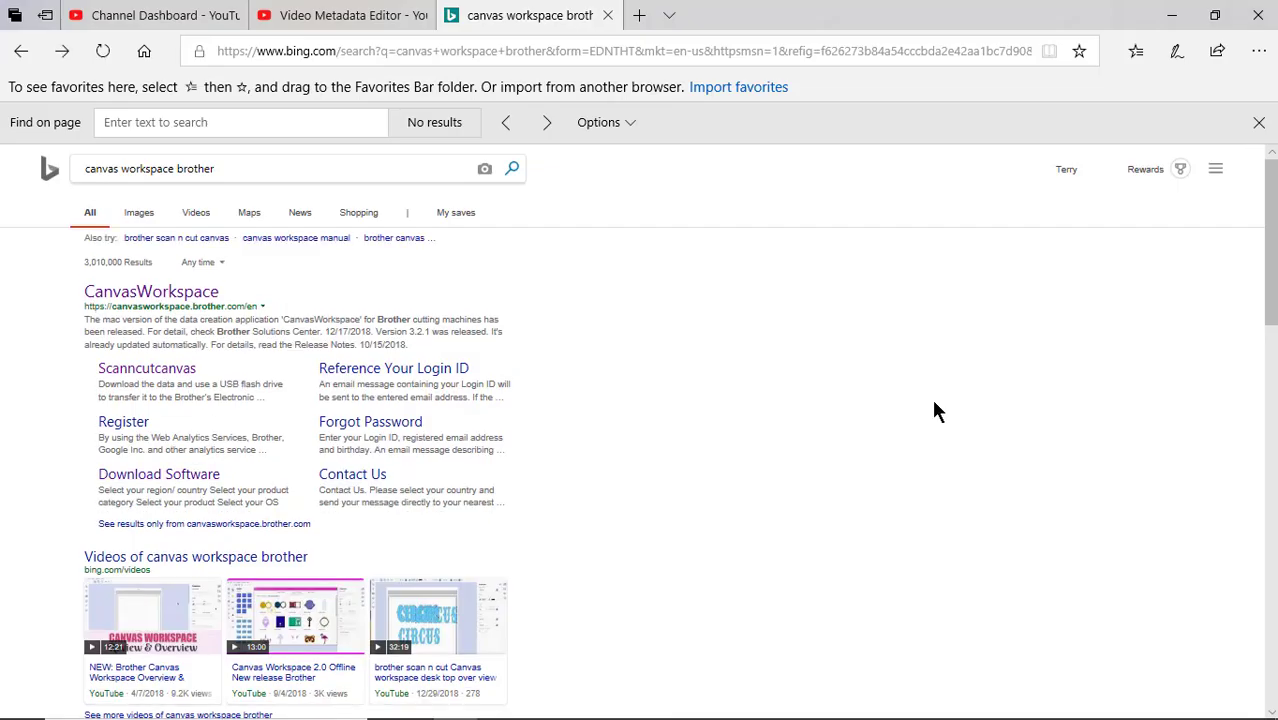
click(145, 372)
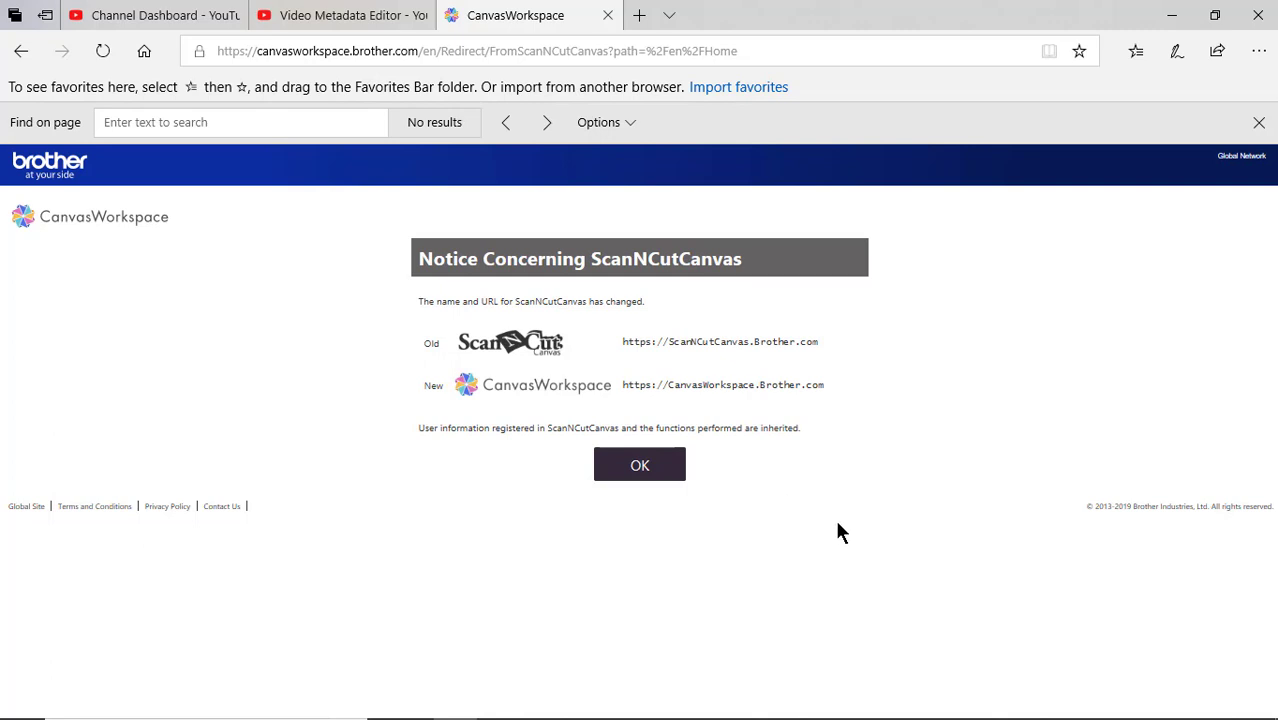
Step: Accept the ScanNCutCanvas rename notice and scroll down the Canvas Project gallery
click(648, 468)
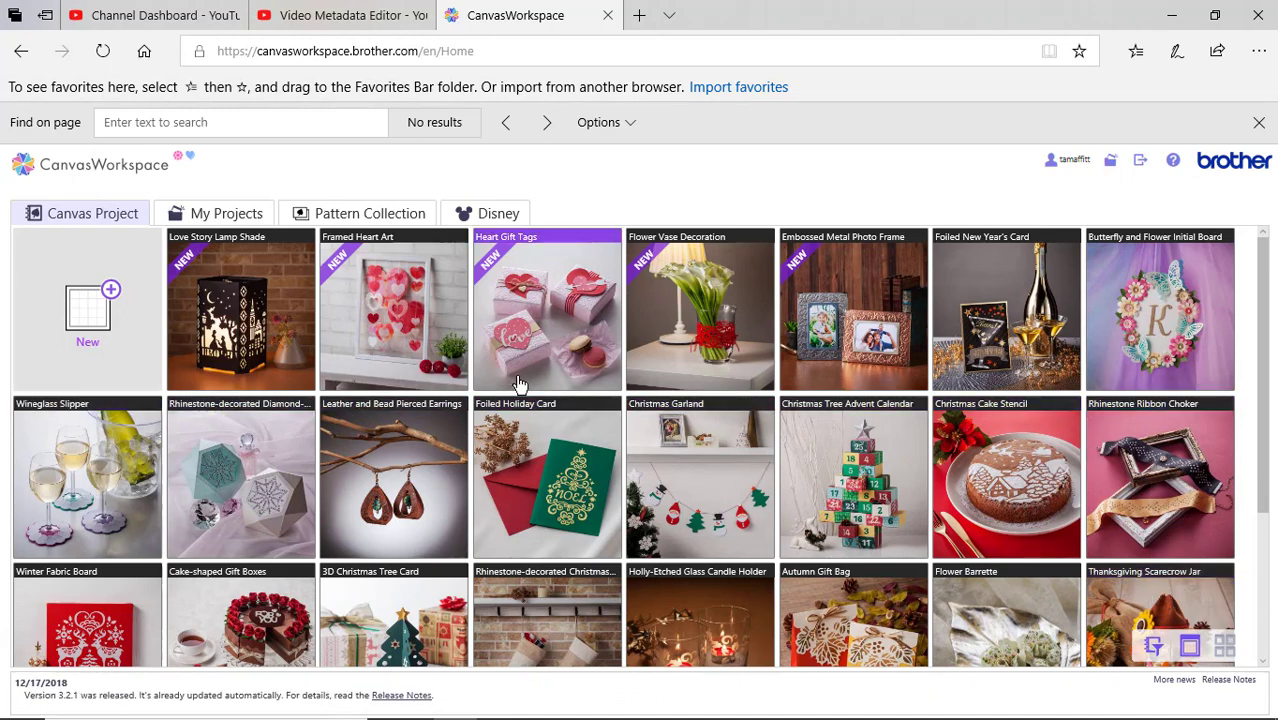
scroll(516, 428, down, 2)
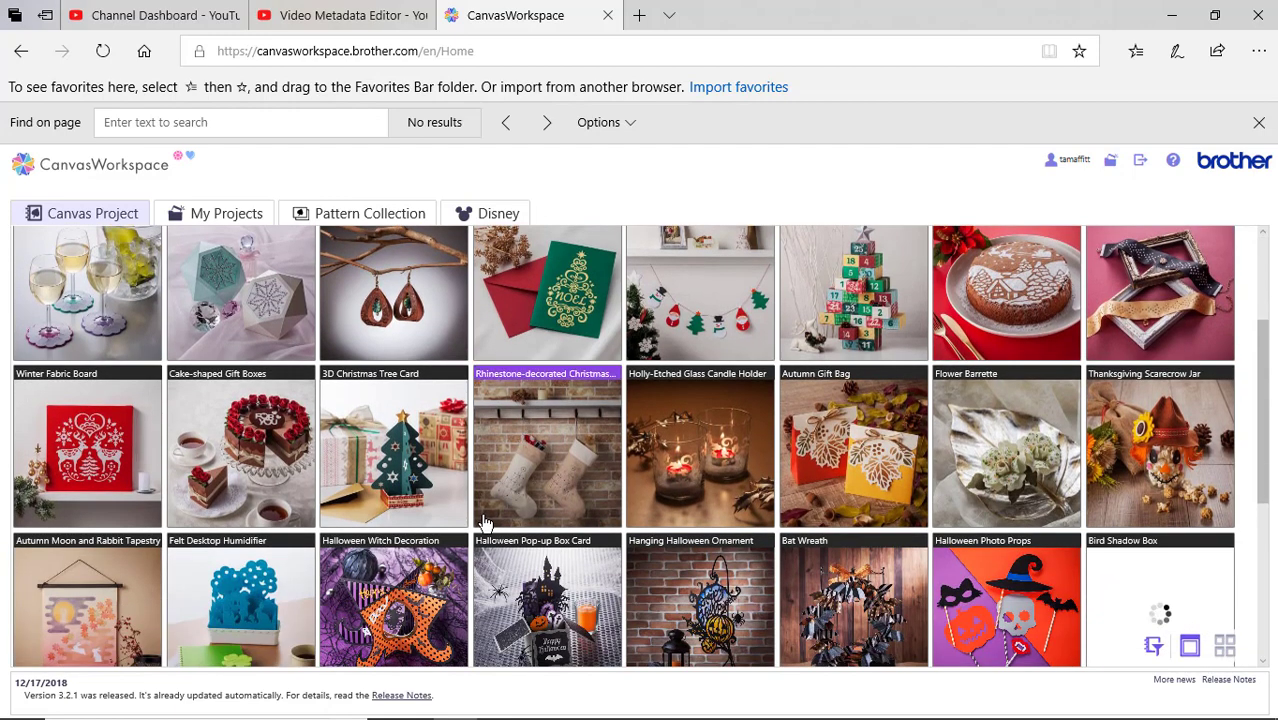
scroll(476, 522, down, 1)
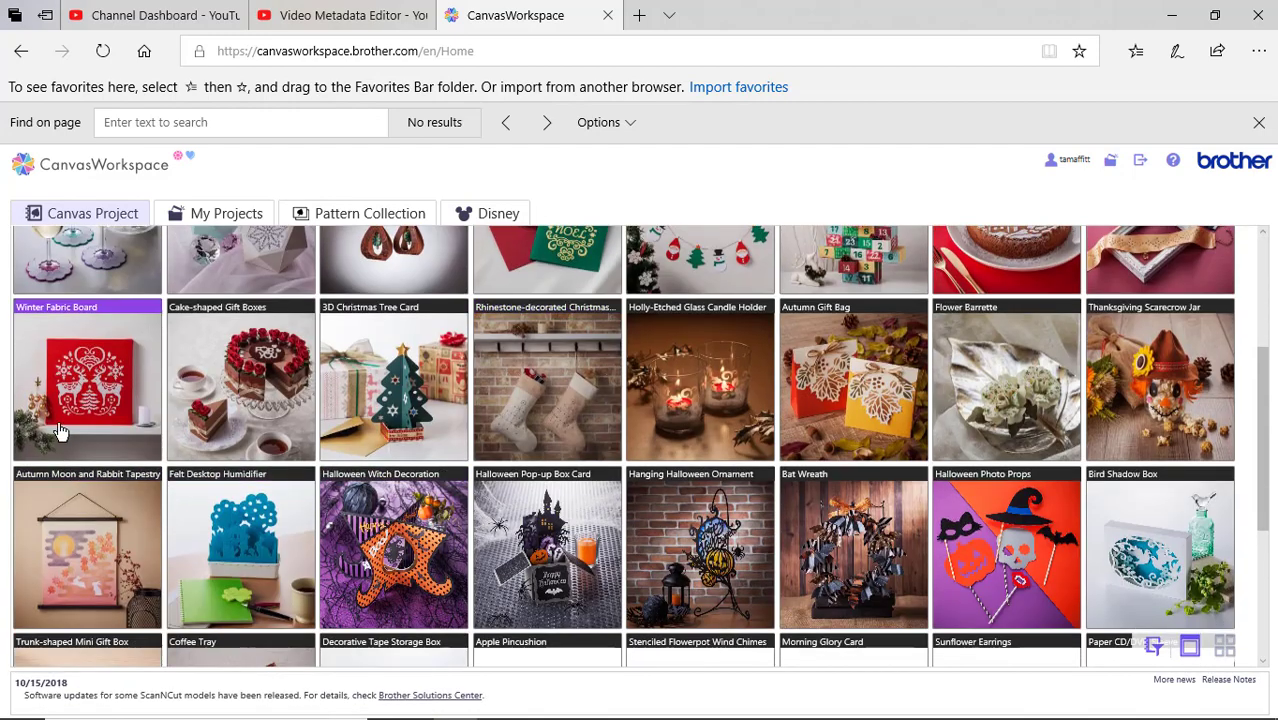
Step: Preview the Winter Fabric Board's download options, then close it and return to the gallery top
click(95, 382)
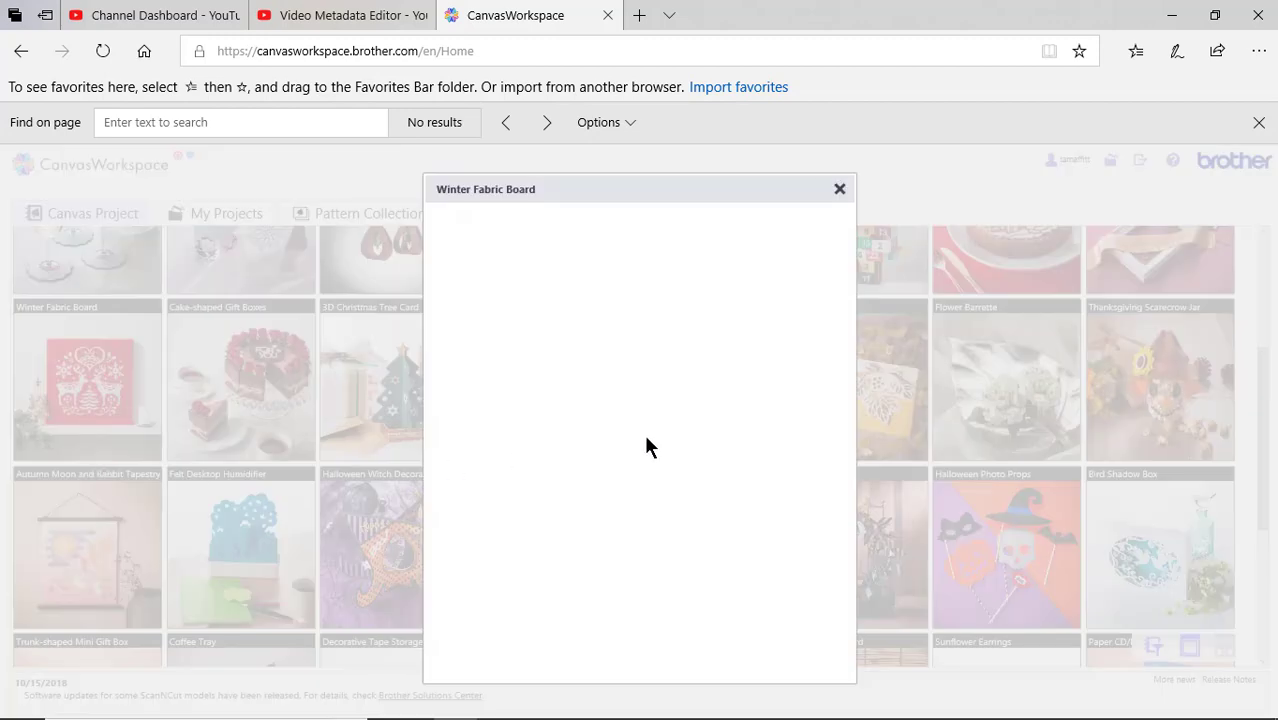
mouse_move(485, 545)
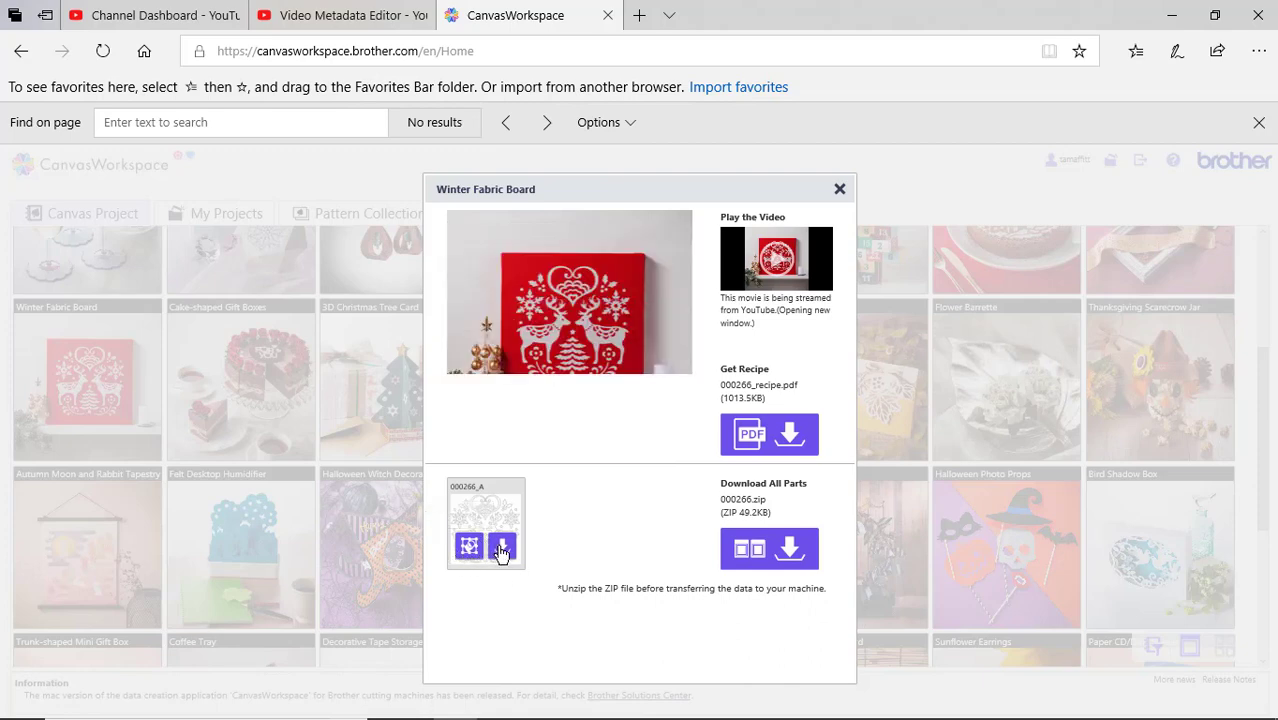
click(503, 549)
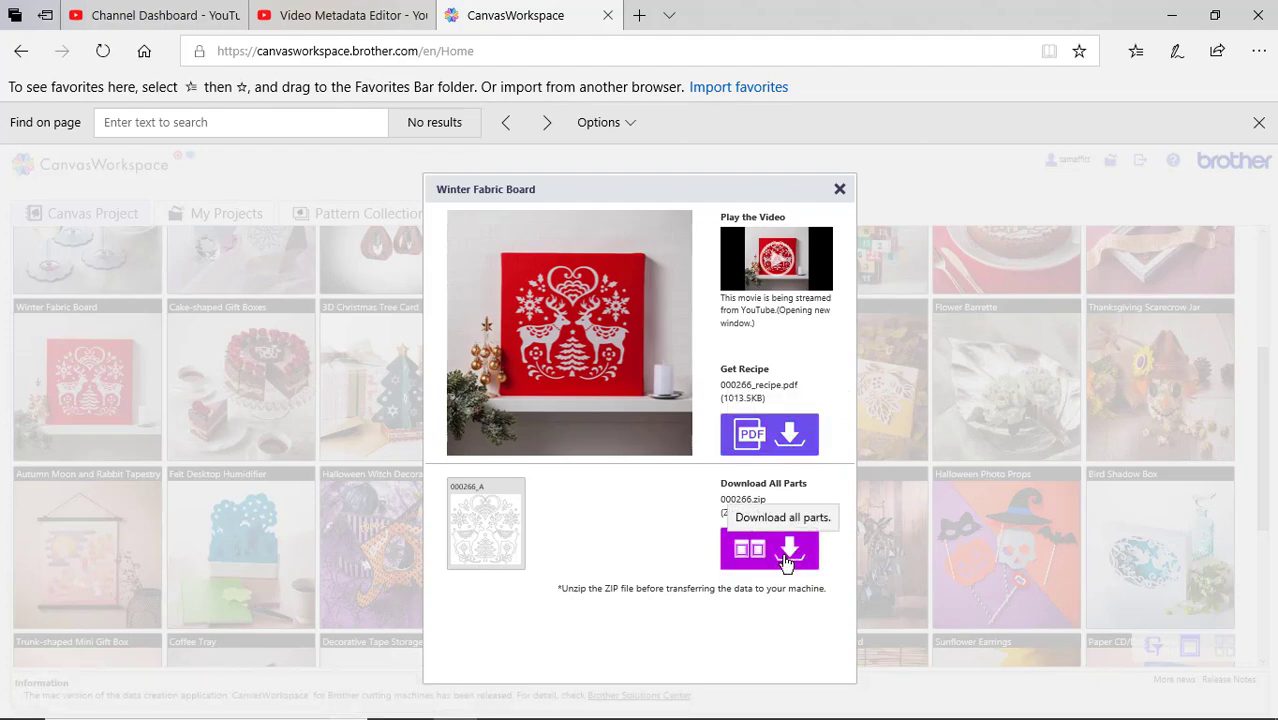
click(840, 190)
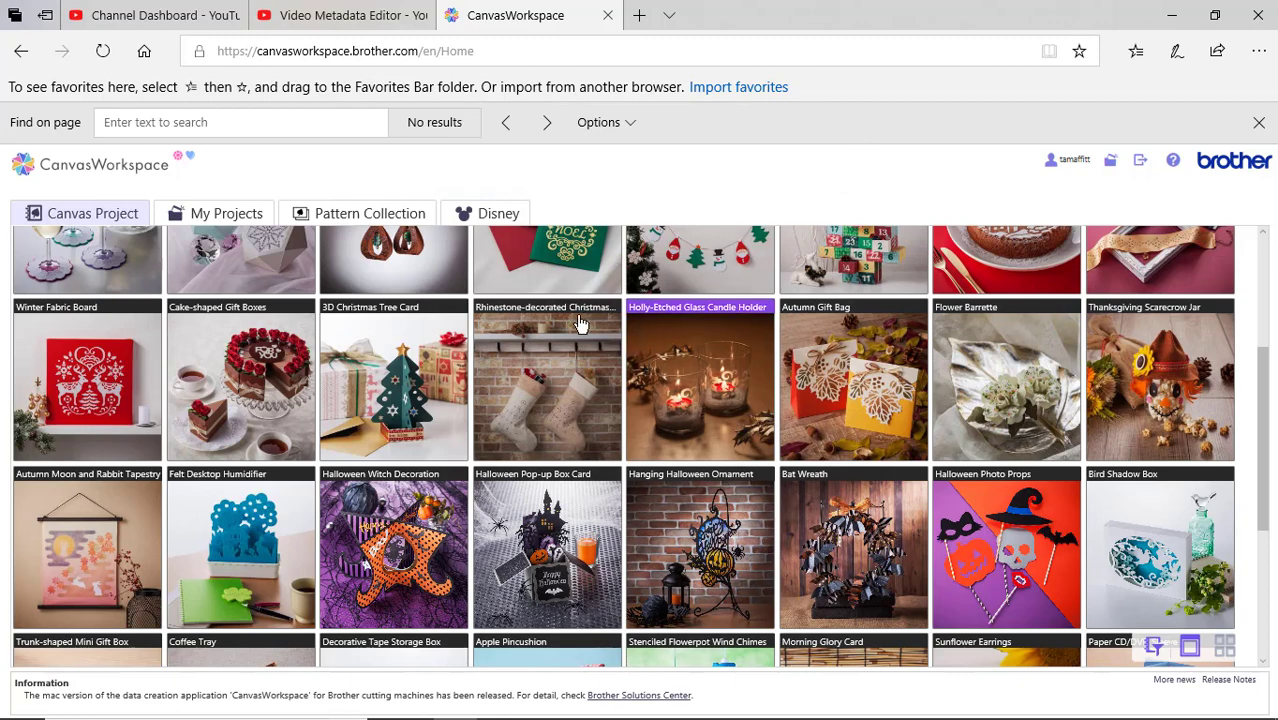
scroll(587, 332, up, 3)
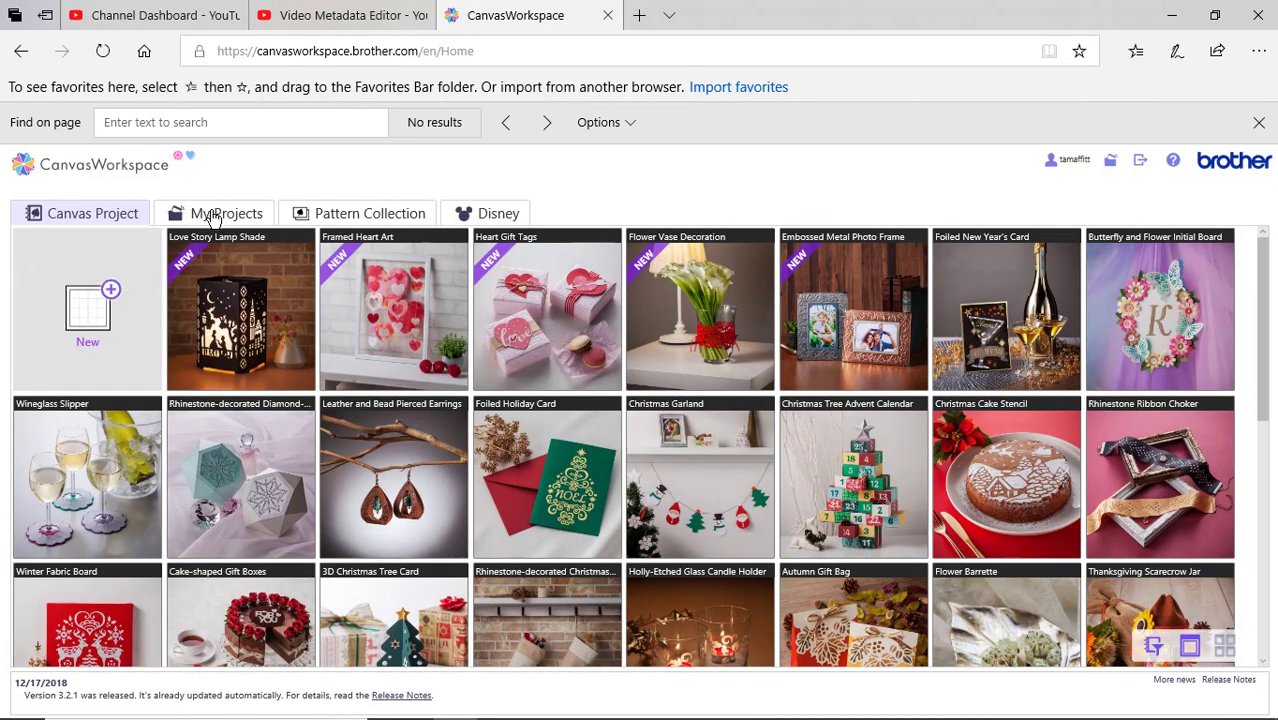
click(213, 218)
mouse_move(197, 368)
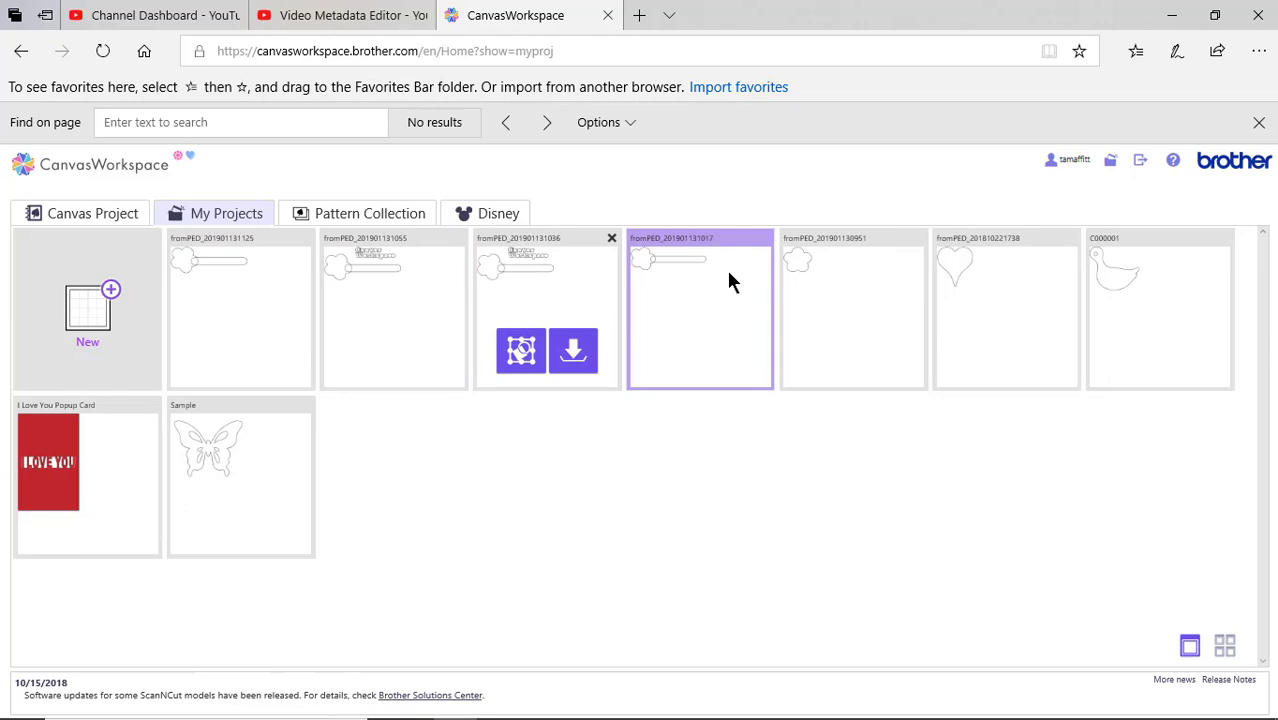
mouse_move(237, 330)
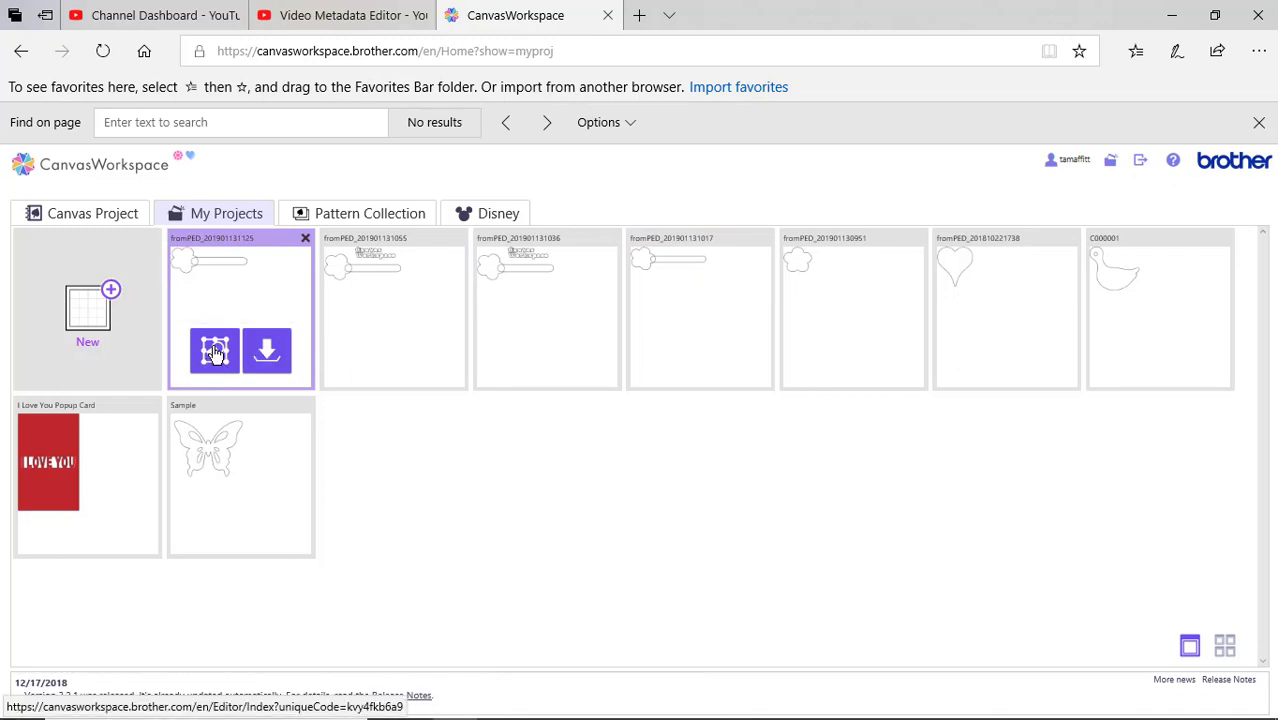
click(214, 352)
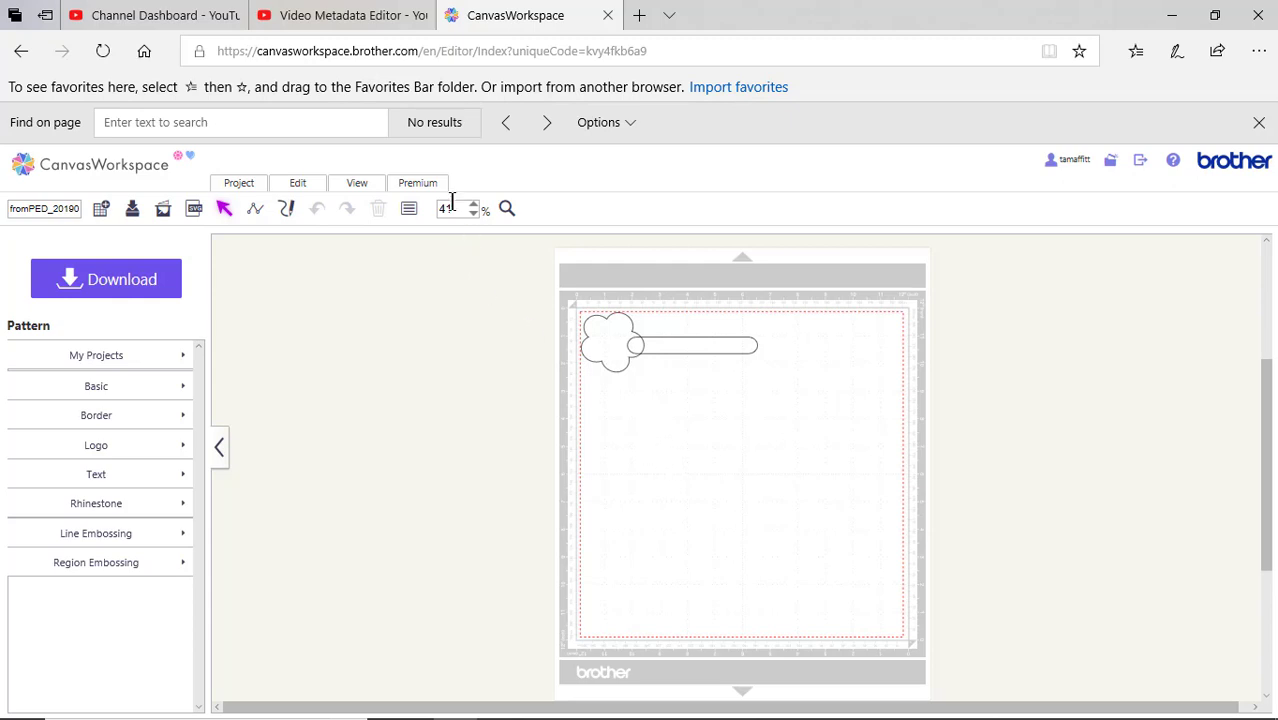
Step: Zoom to 100%, select the flower and strap, and weld them with Process Overlap
drag(455, 215, 433, 217)
key(Return)
scroll(621, 588, up, 5)
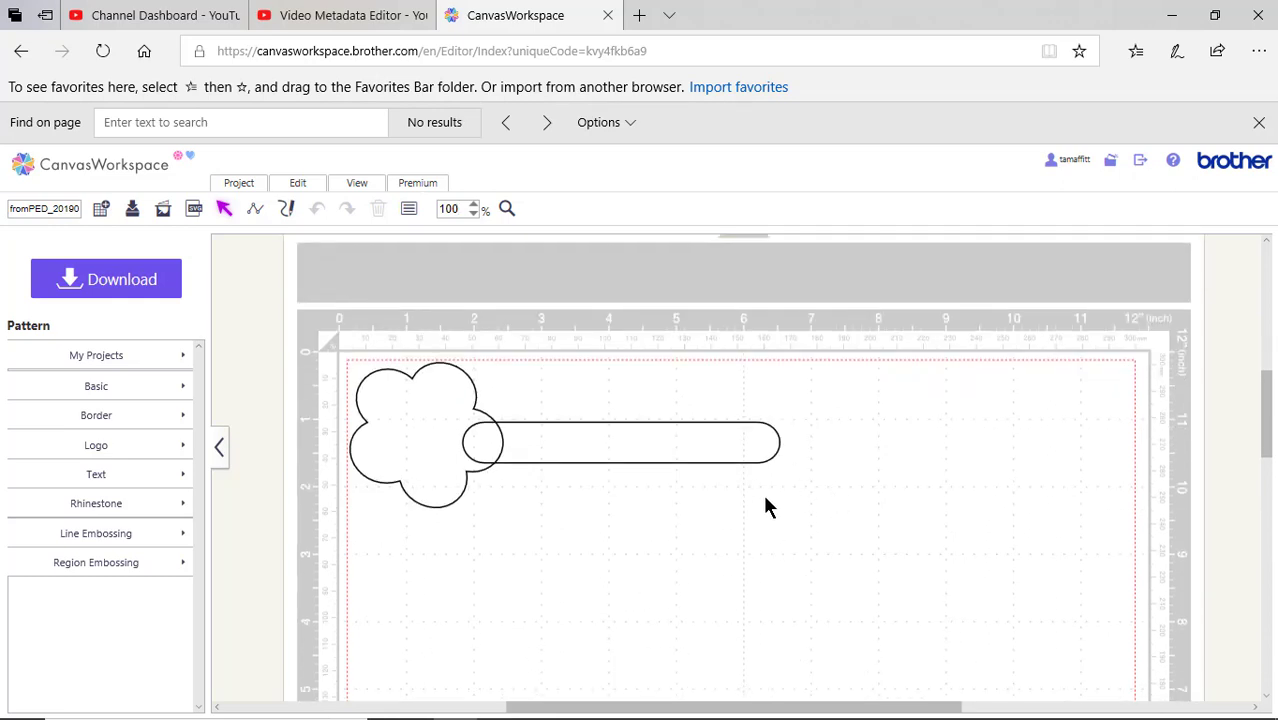
drag(765, 497, 415, 393)
click(295, 187)
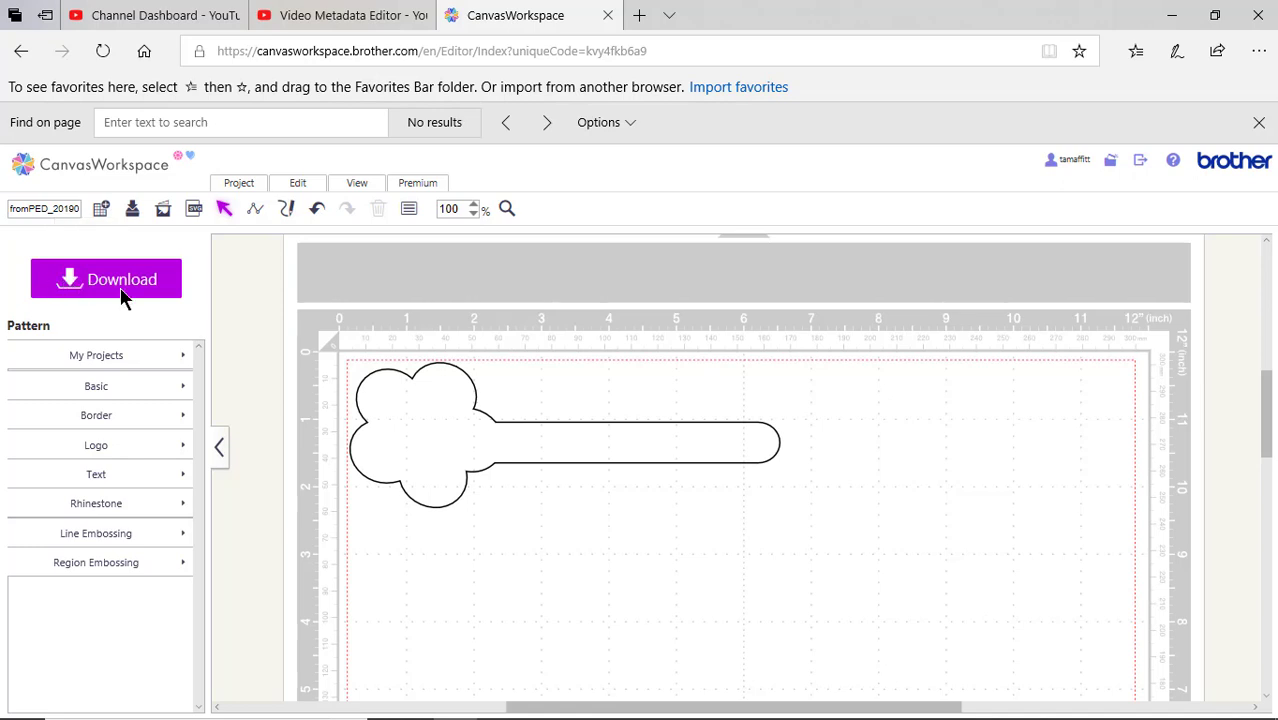
Step: Download the welded design to PC as fromPED_201901131125.fcm, dismissing Edge's find and download bars
click(123, 290)
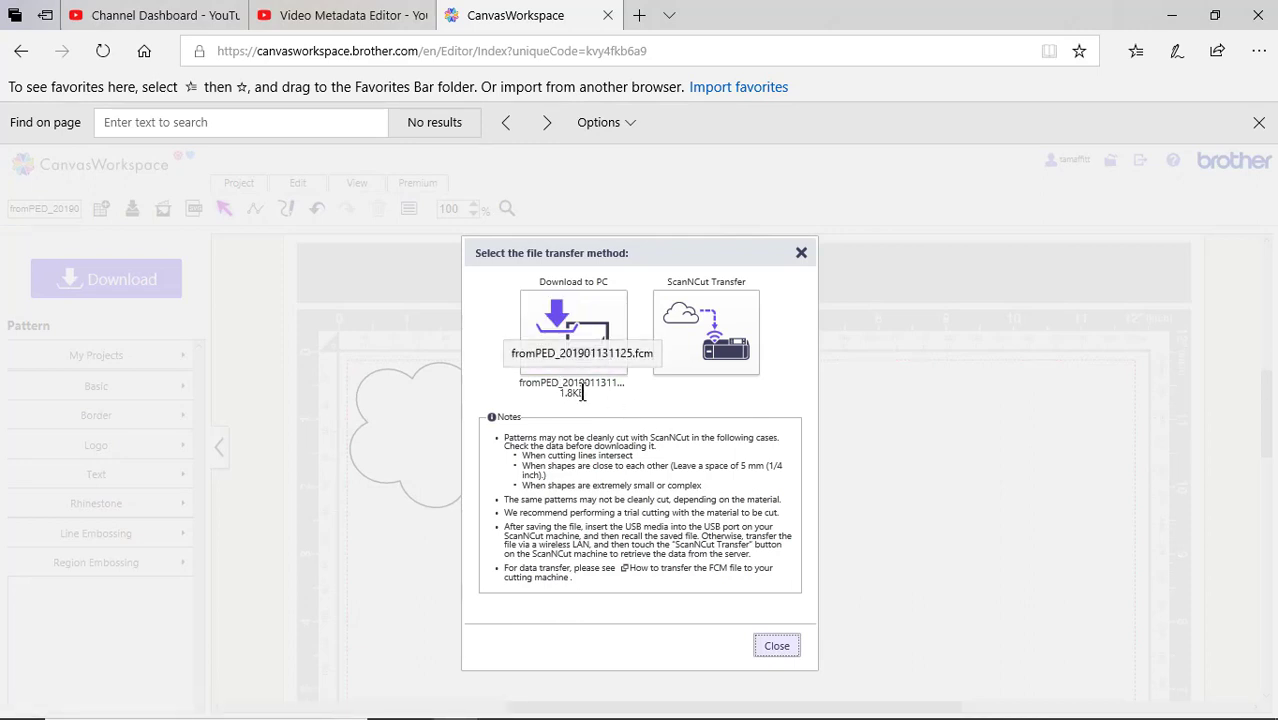
click(570, 328)
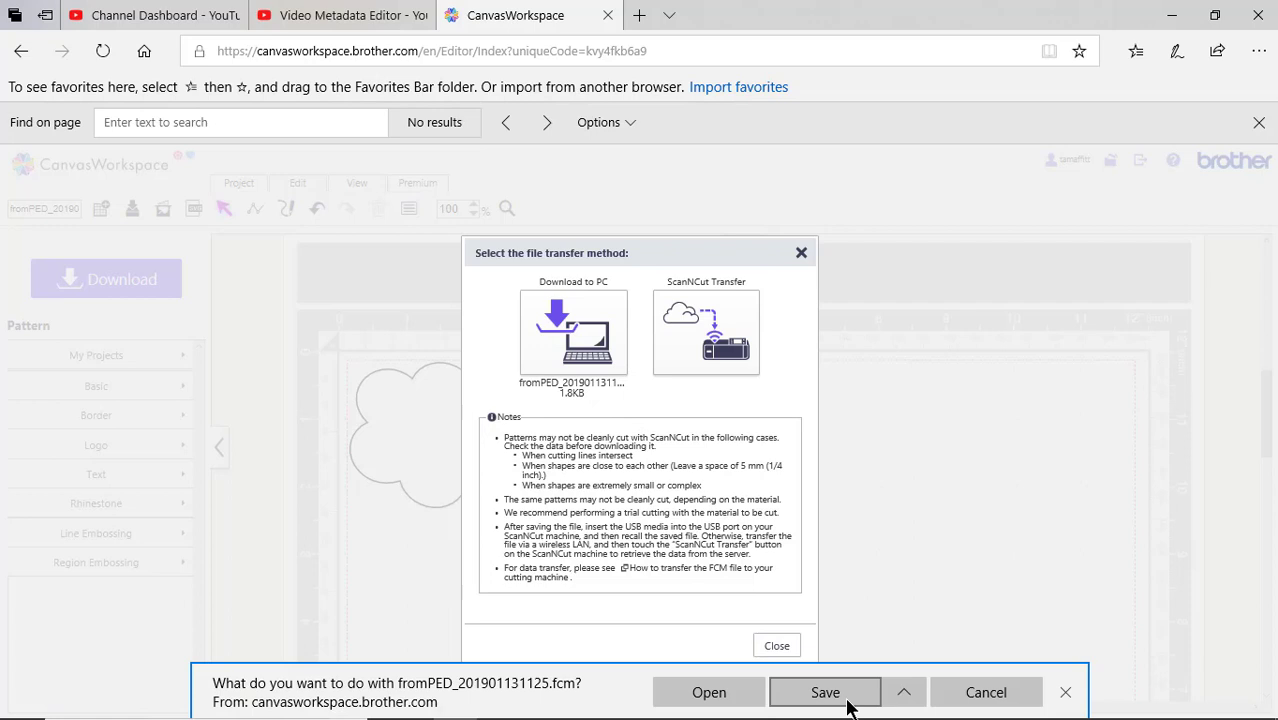
click(1259, 123)
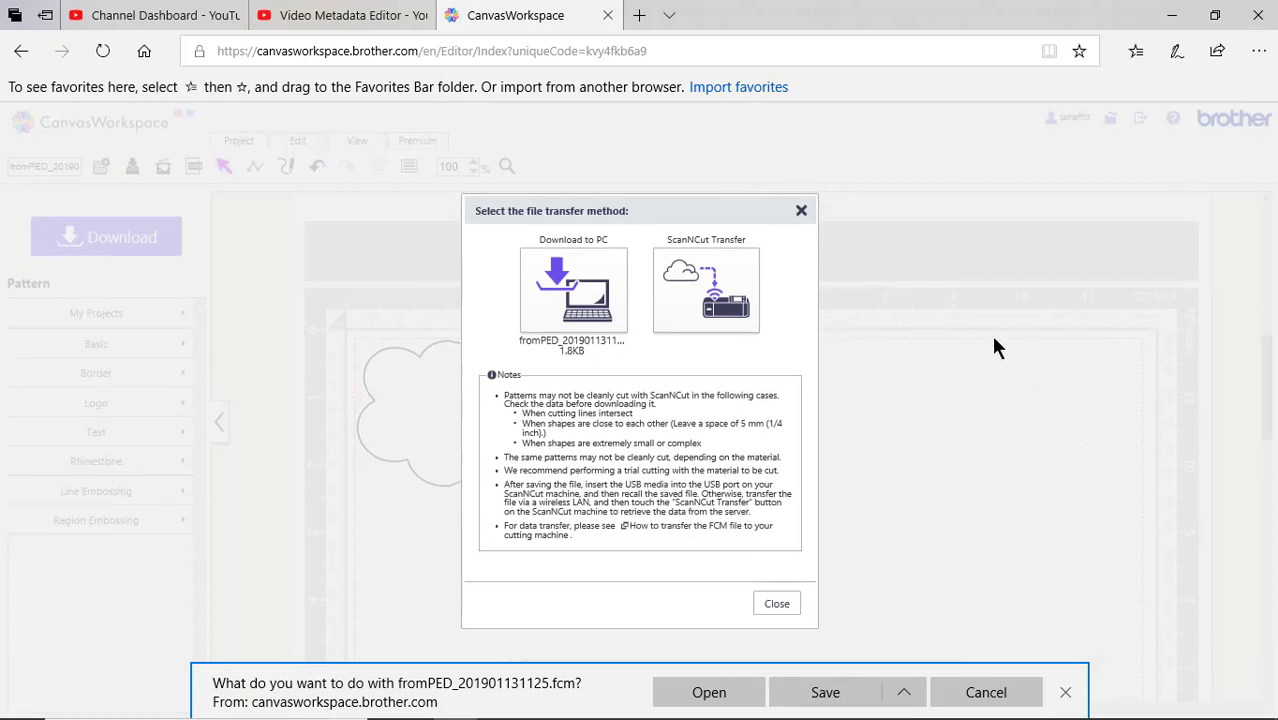
click(1065, 692)
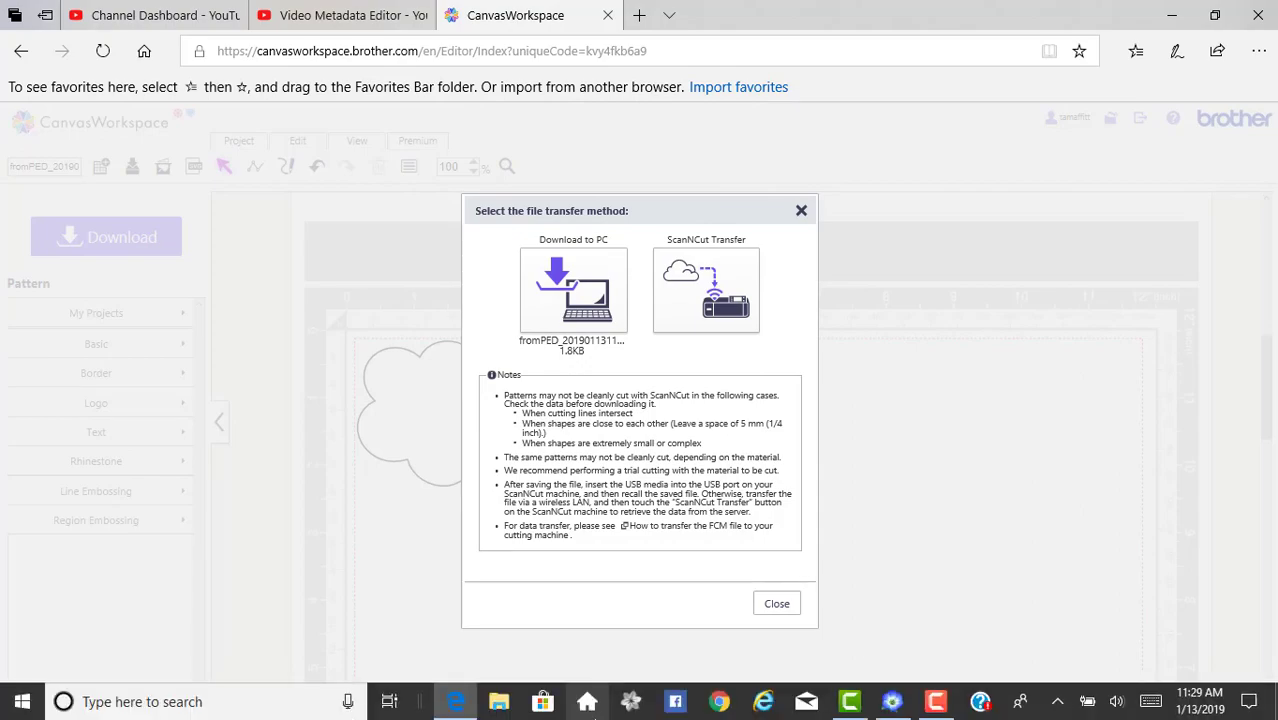
Step: Return to PE-Design 11 and start a new blank design
click(893, 704)
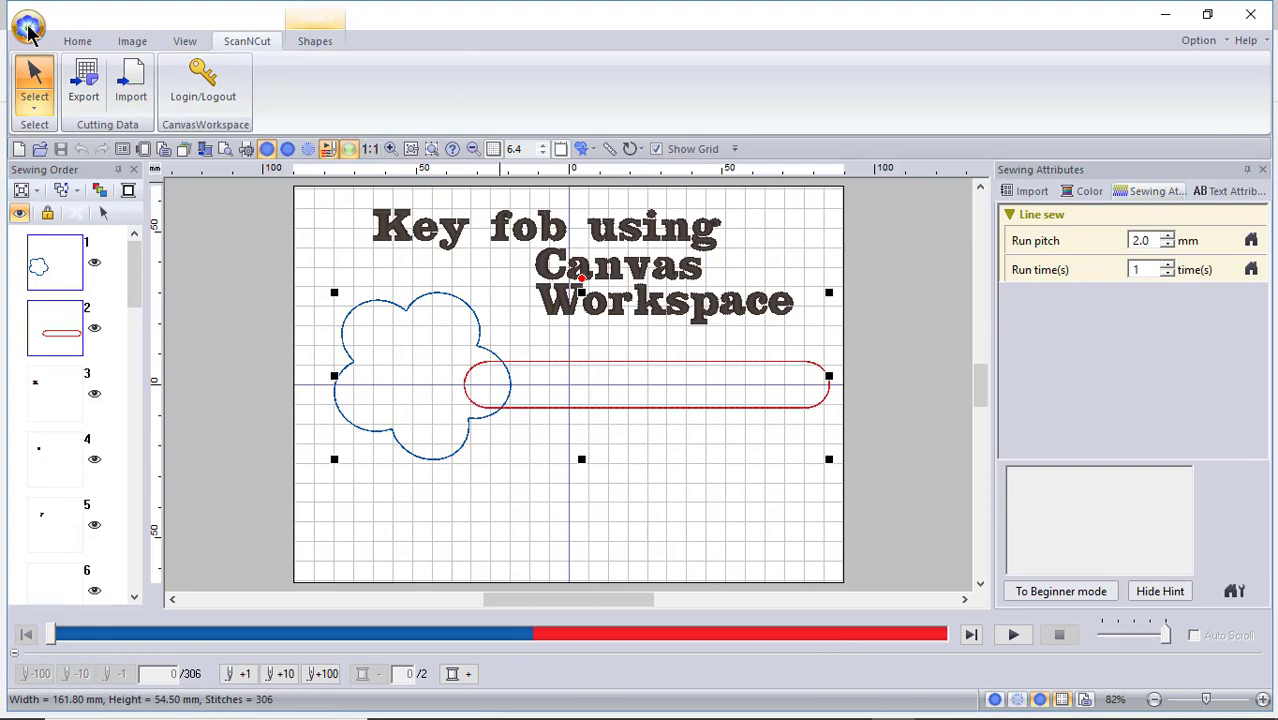
click(28, 30)
click(310, 143)
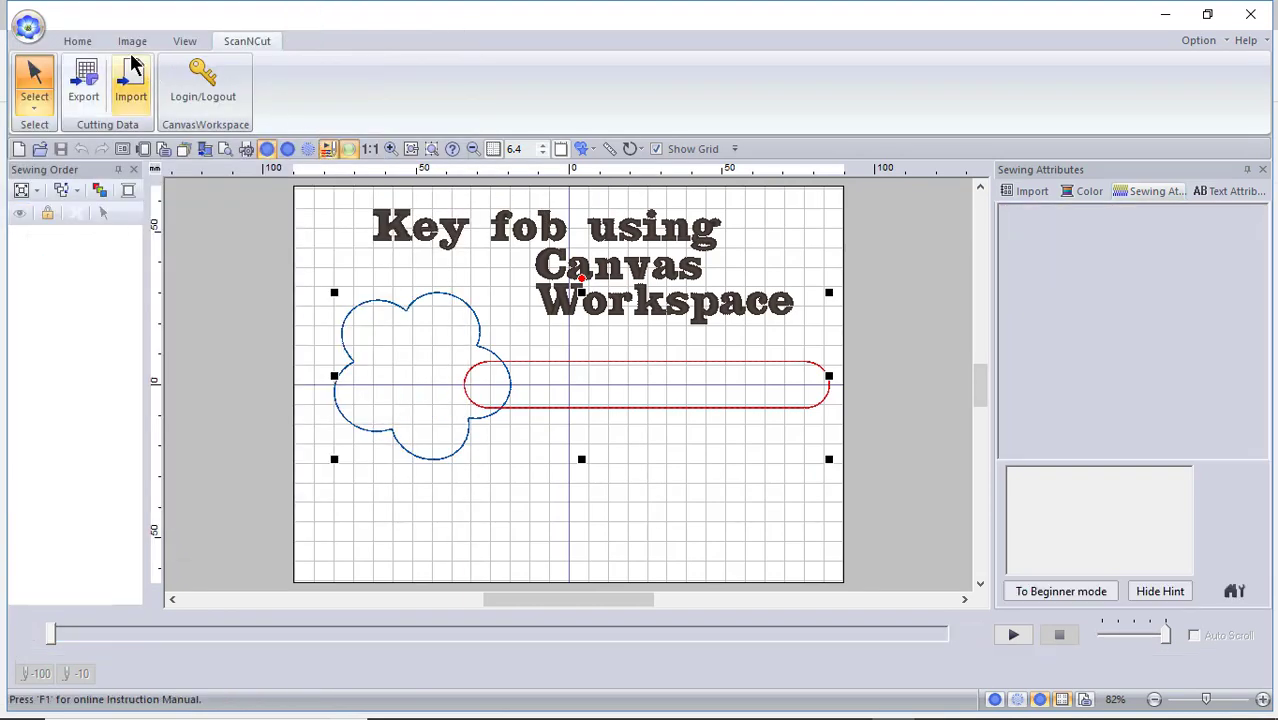
Step: Import fromPED_201901131036.fcm from the ScanNCut cutting files as the key fob outline
click(134, 88)
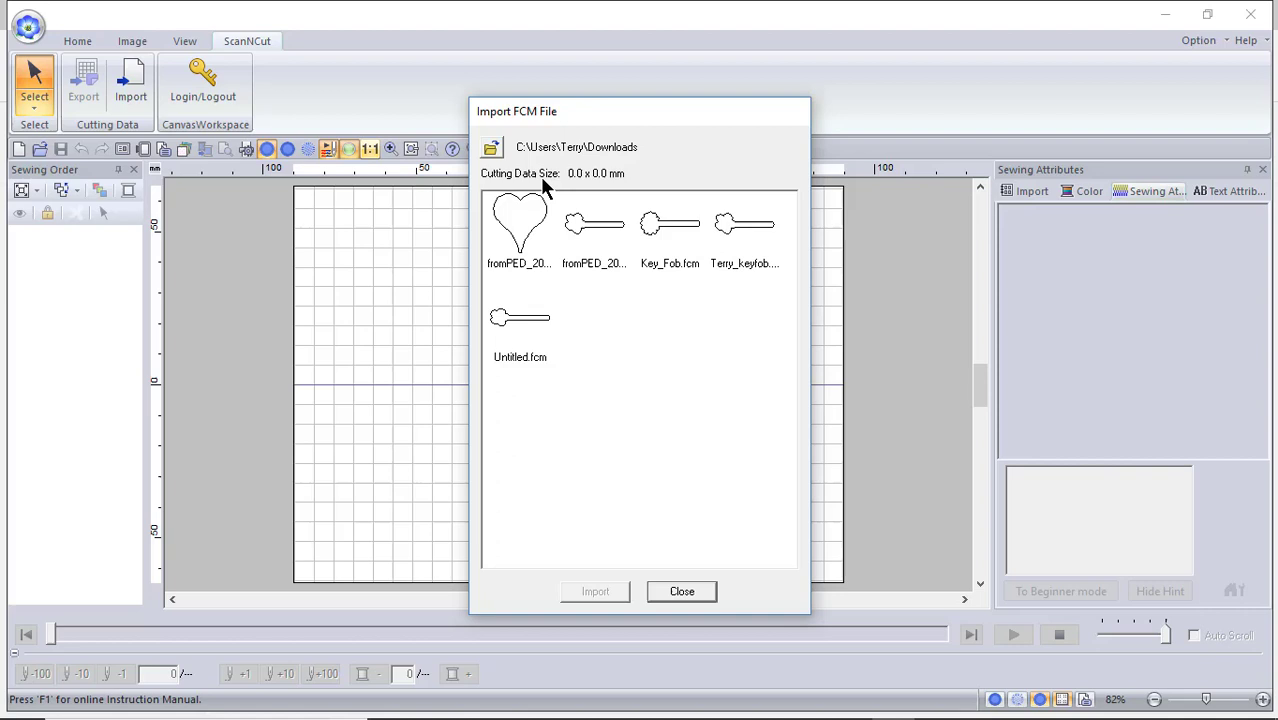
click(593, 233)
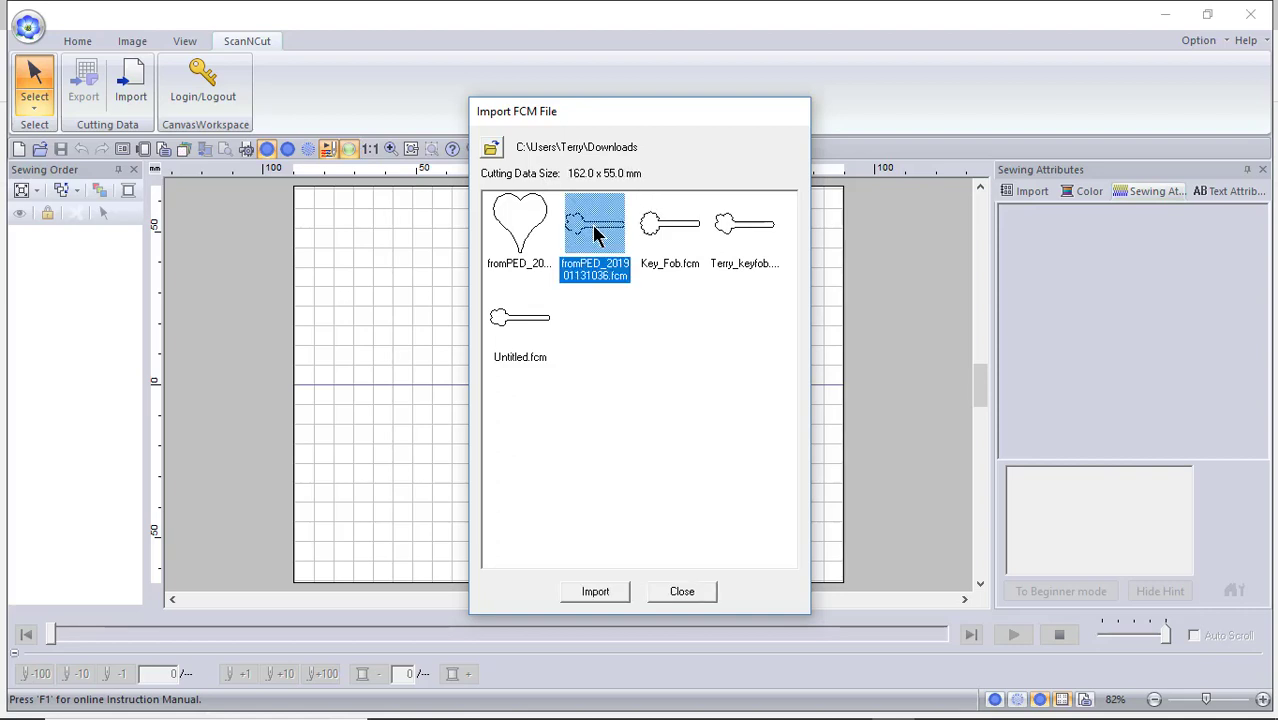
click(611, 597)
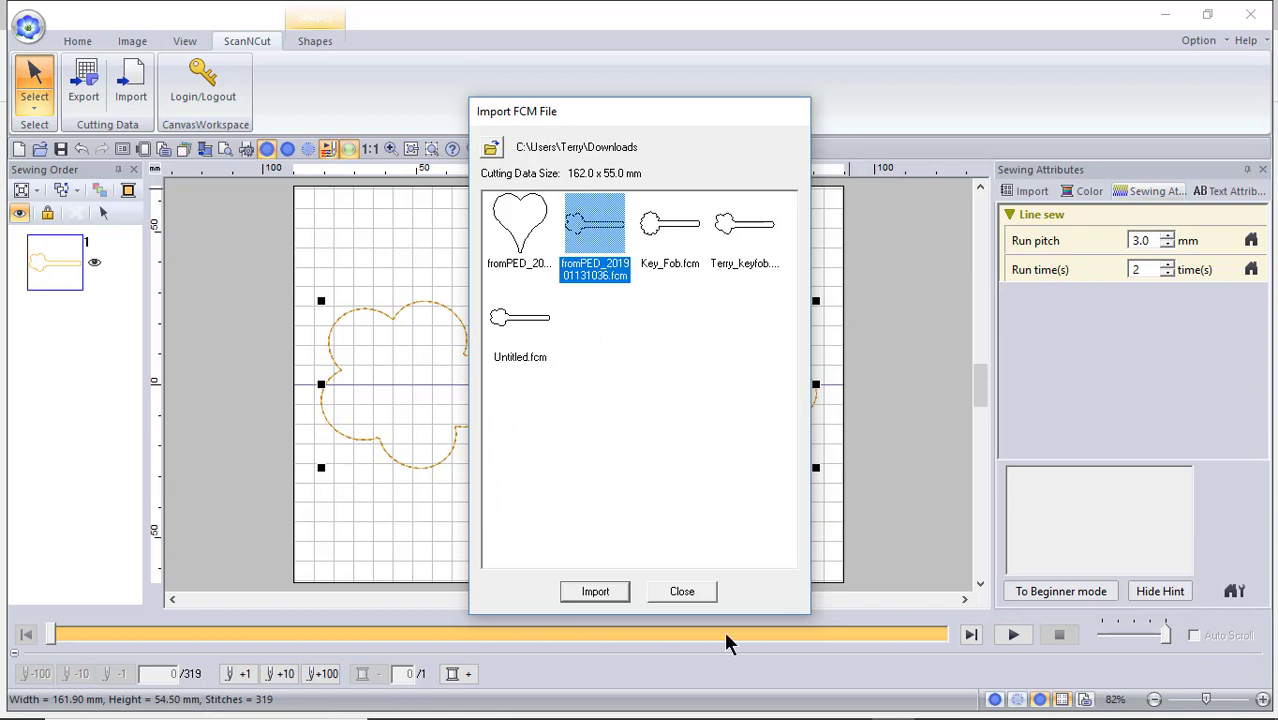
click(687, 590)
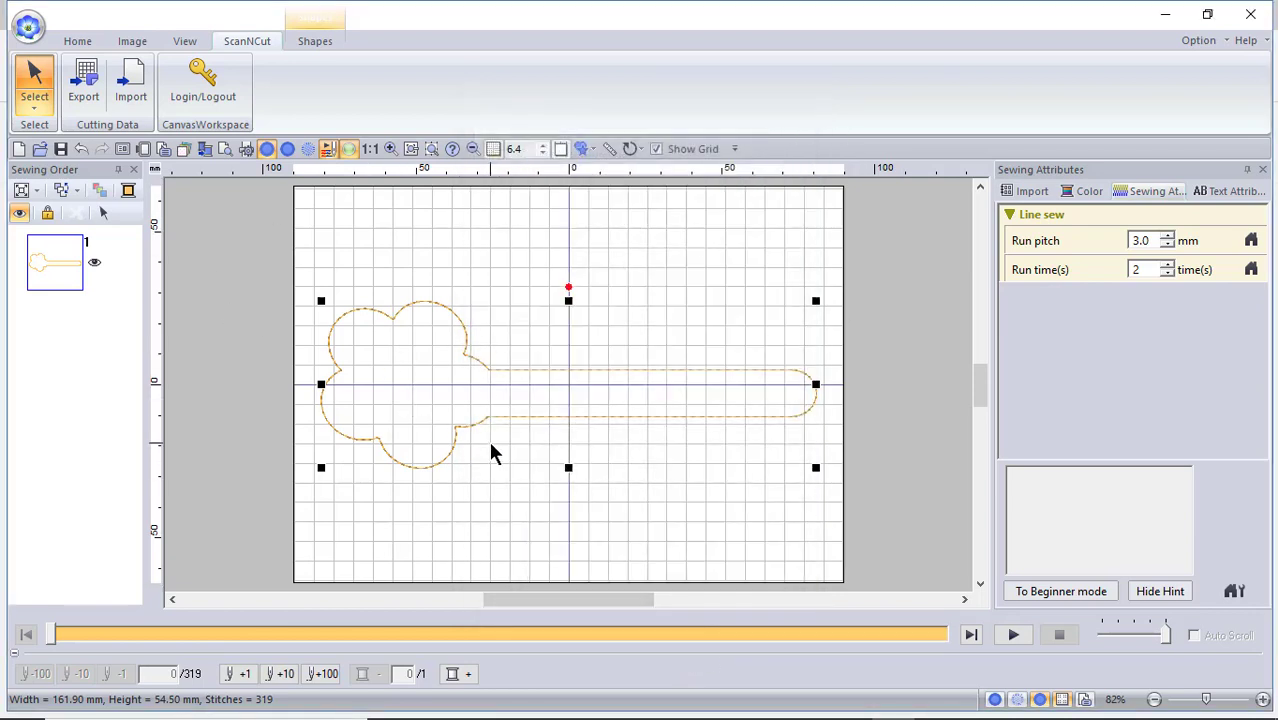
Step: Pick Red from the Brother Embroidery palette as the key fob outline's thread colour
click(316, 42)
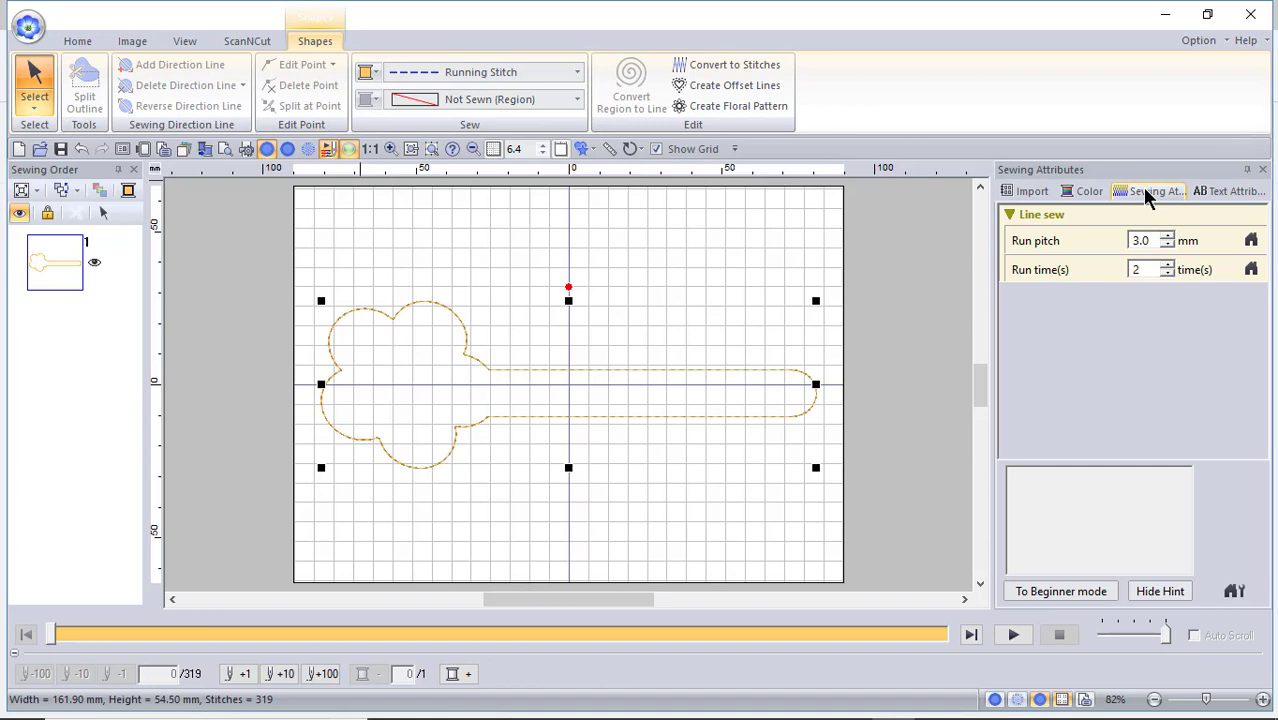
click(1086, 192)
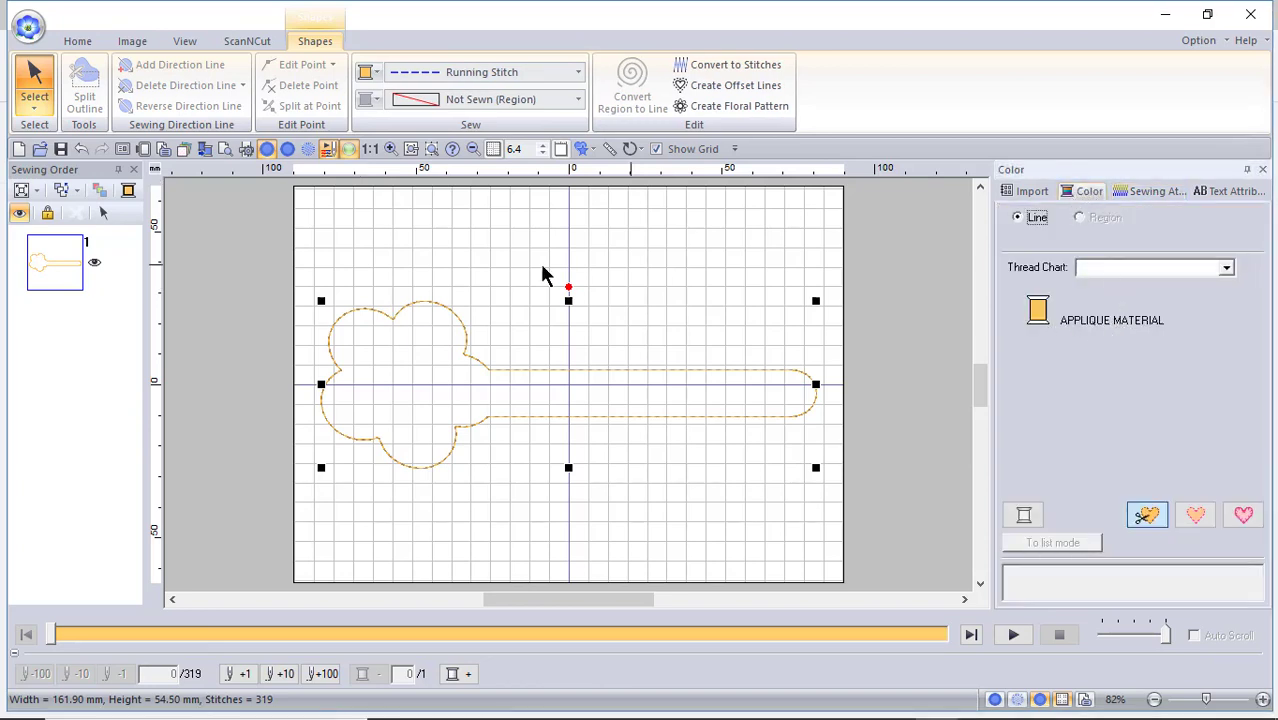
click(375, 70)
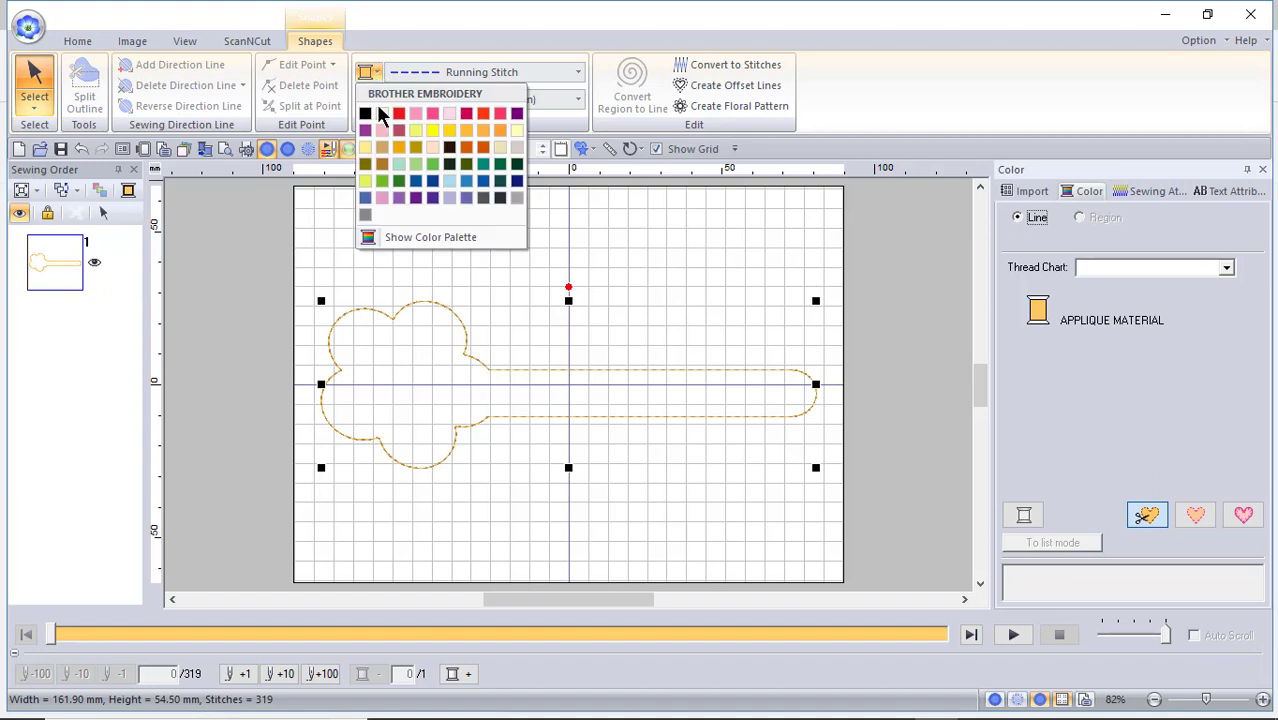
click(400, 113)
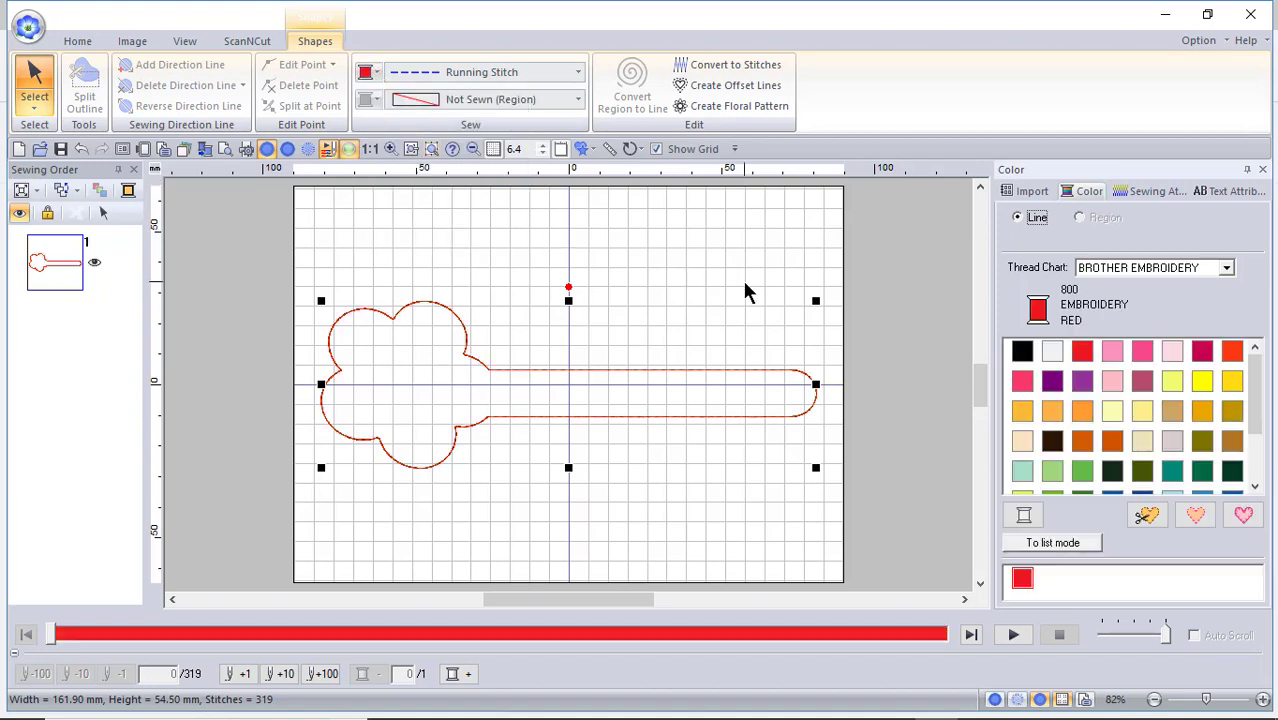
click(1155, 191)
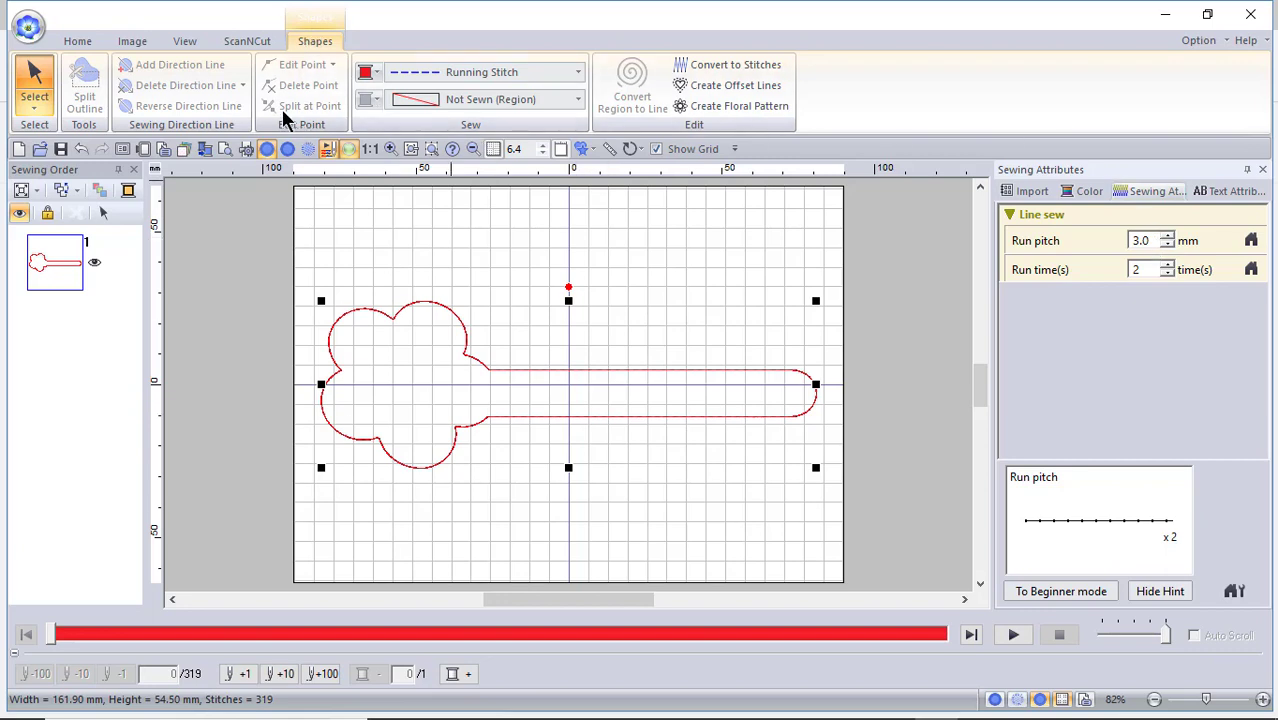
Step: Open the ScanNCut export settings and widen the offset spacing to 3.0 mm
click(245, 43)
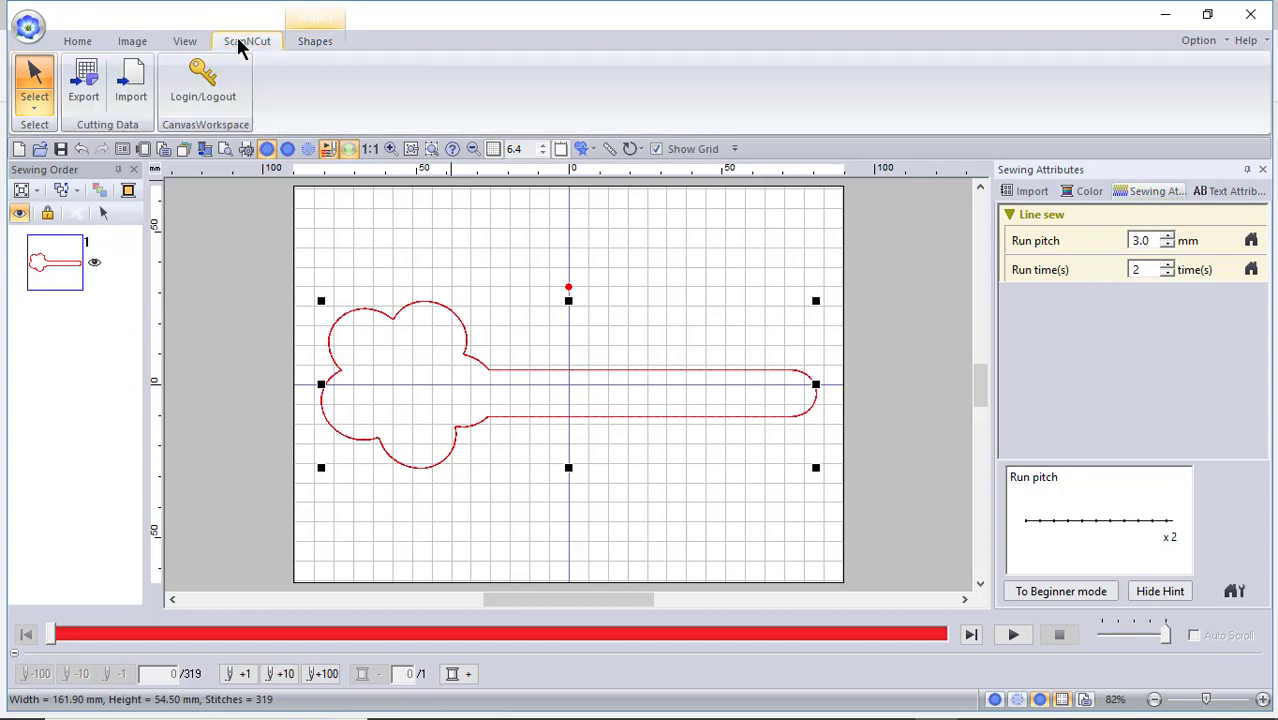
click(88, 86)
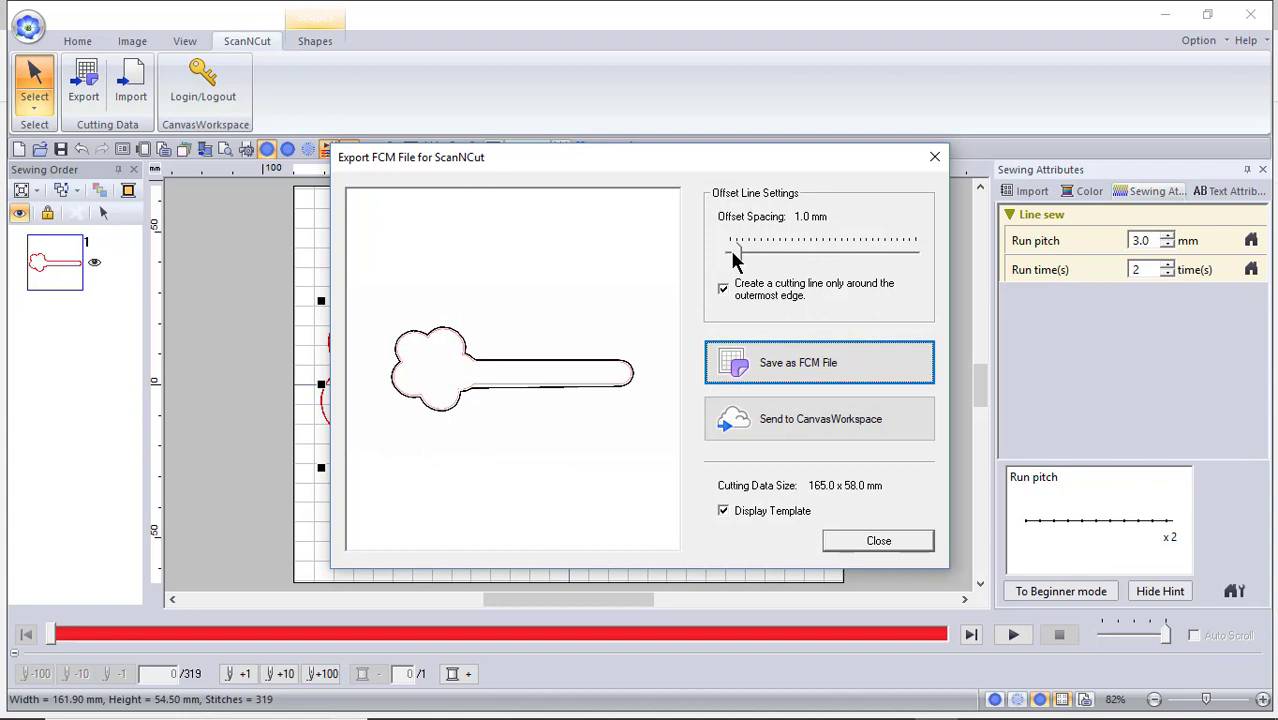
drag(730, 250, 745, 252)
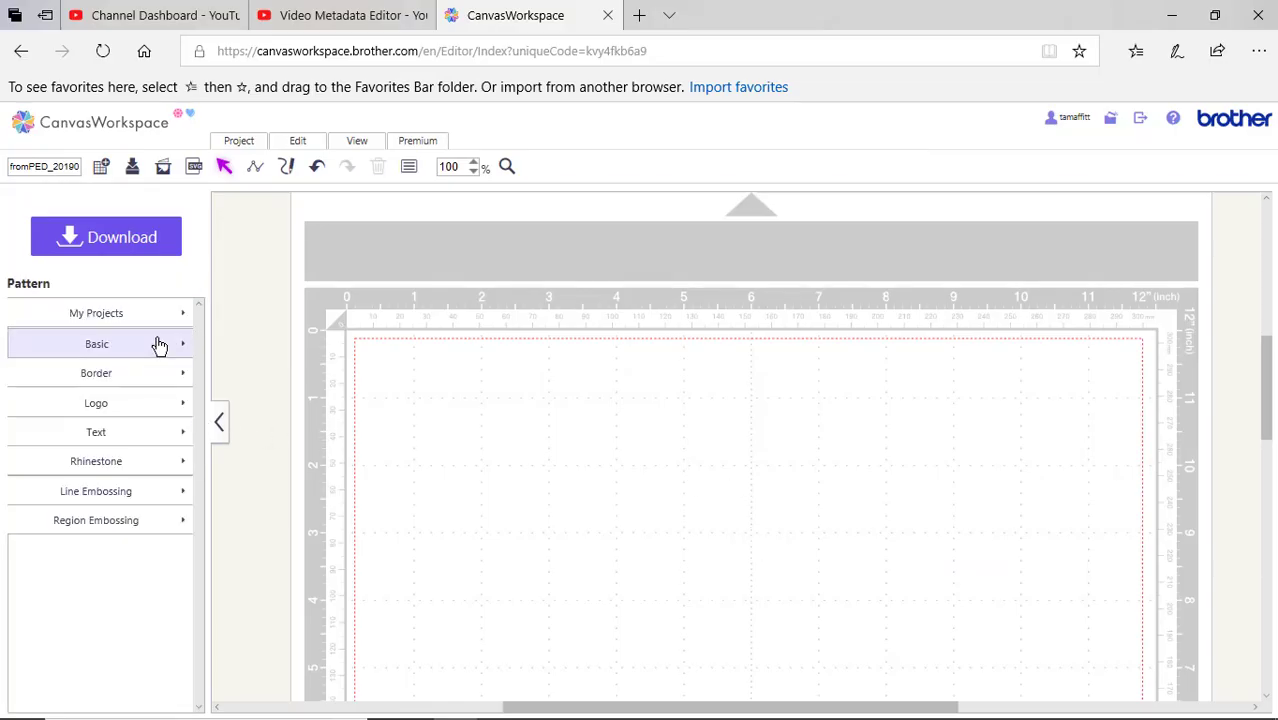
Step: Add a basic scalloped circle, move it up-left on the mat, and set its width to 2.00 inches
click(187, 347)
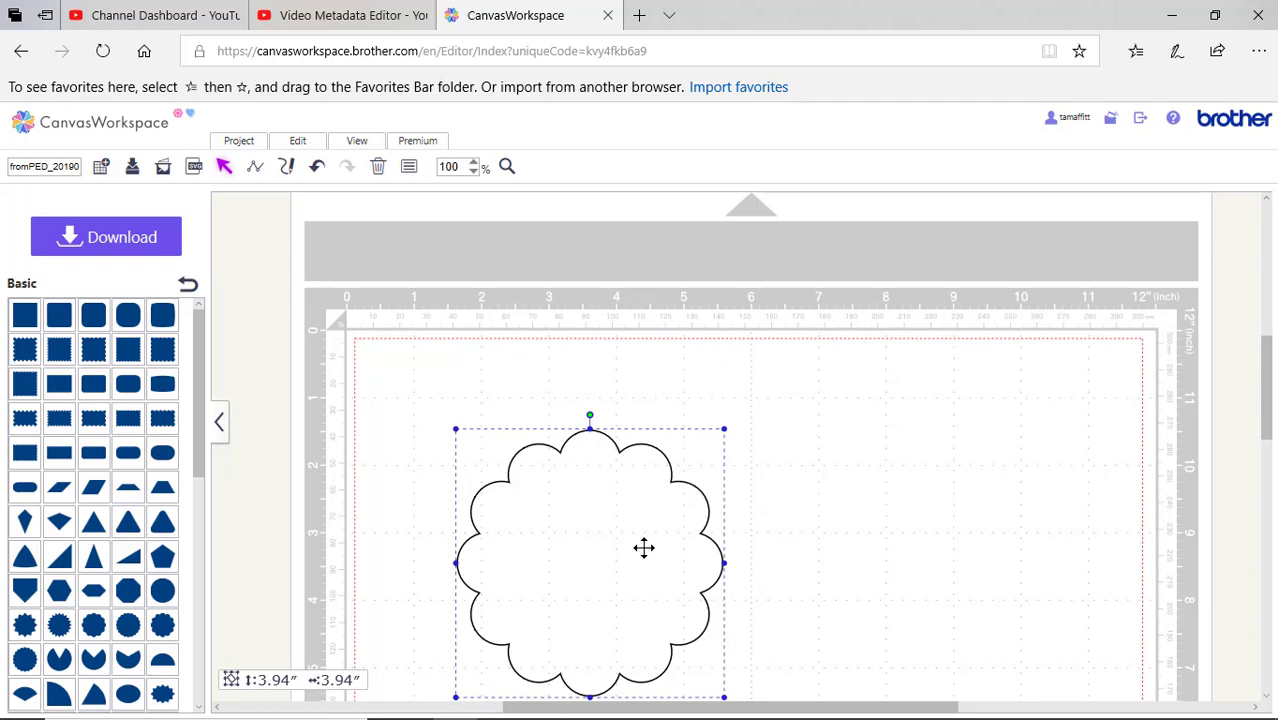
drag(565, 518, 531, 485)
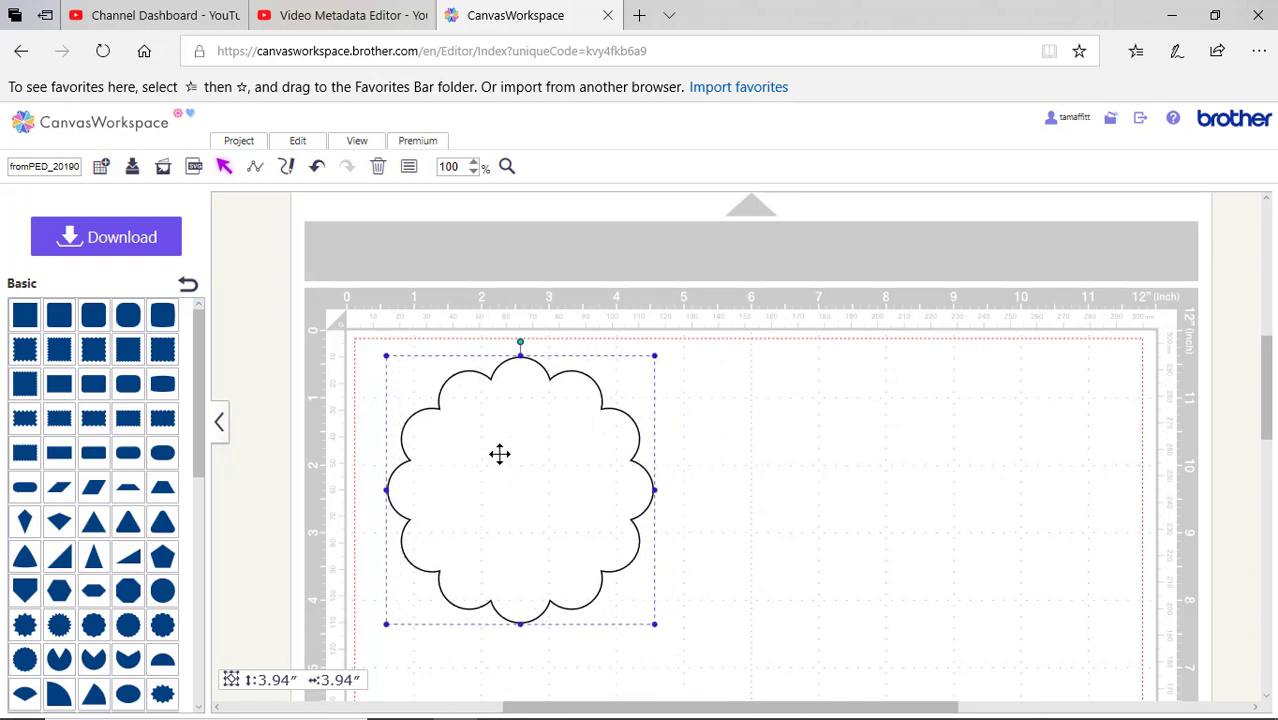
click(408, 168)
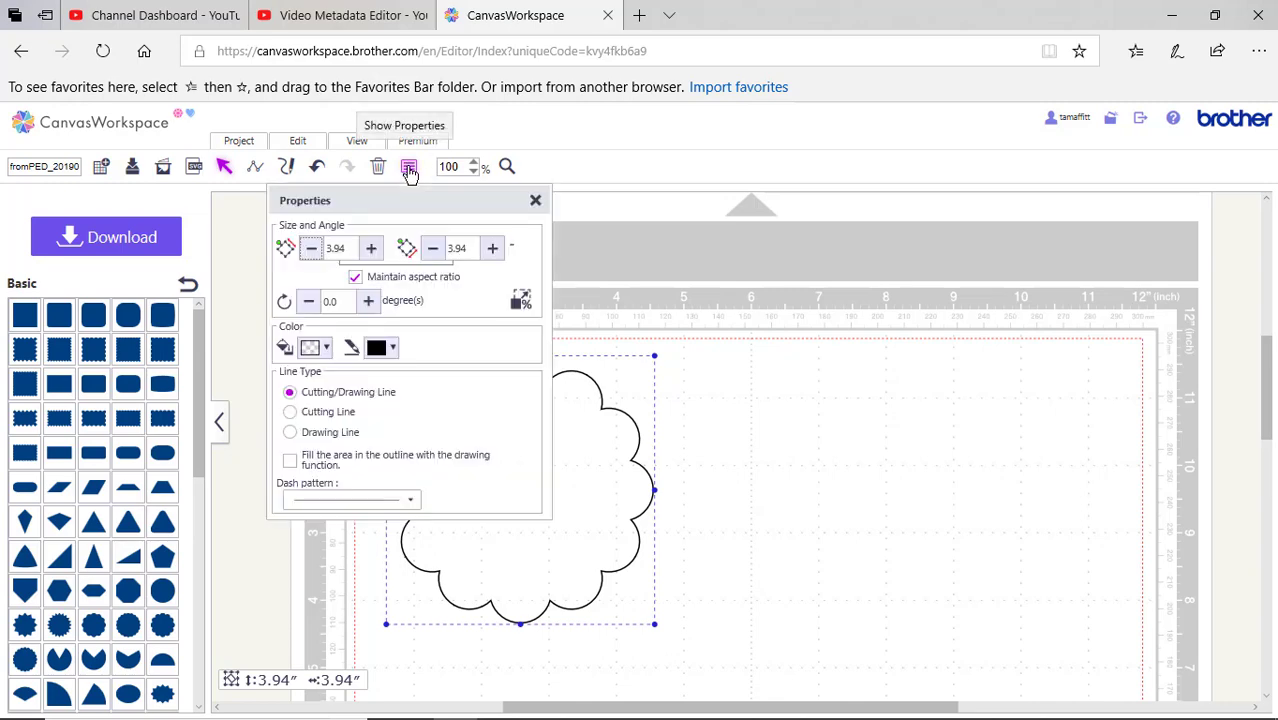
click(312, 251)
click(312, 251)
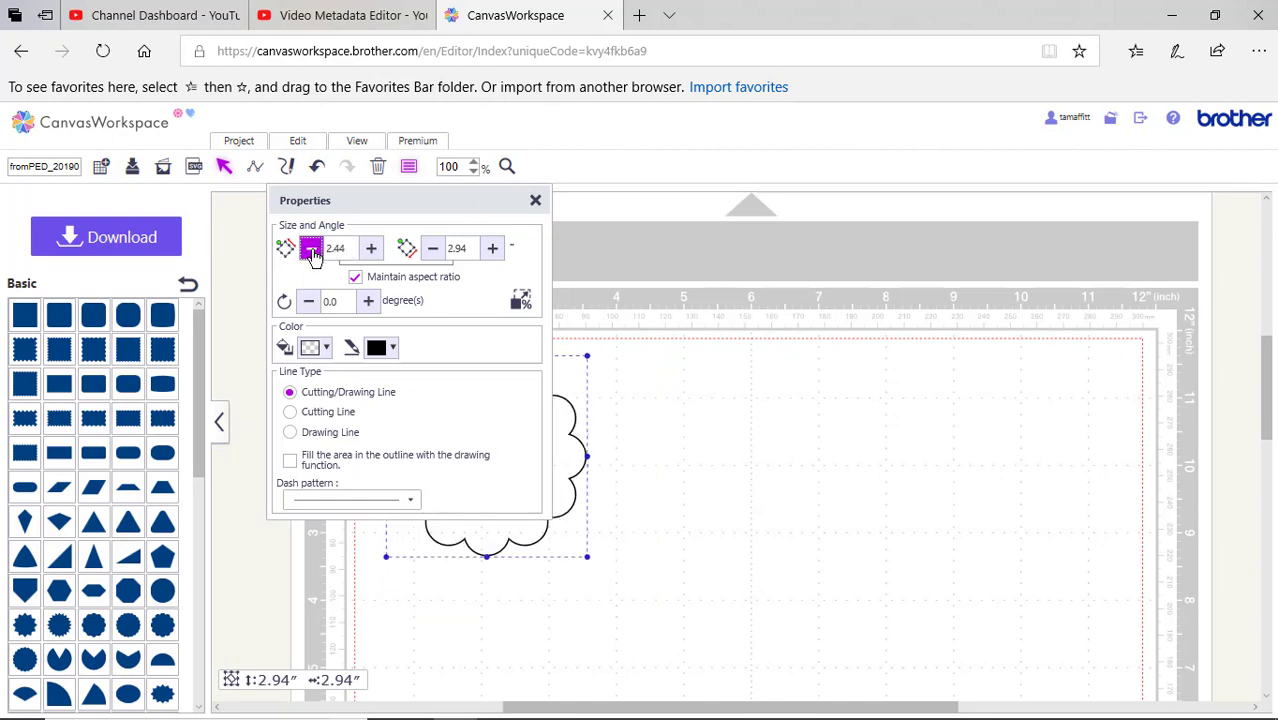
click(312, 251)
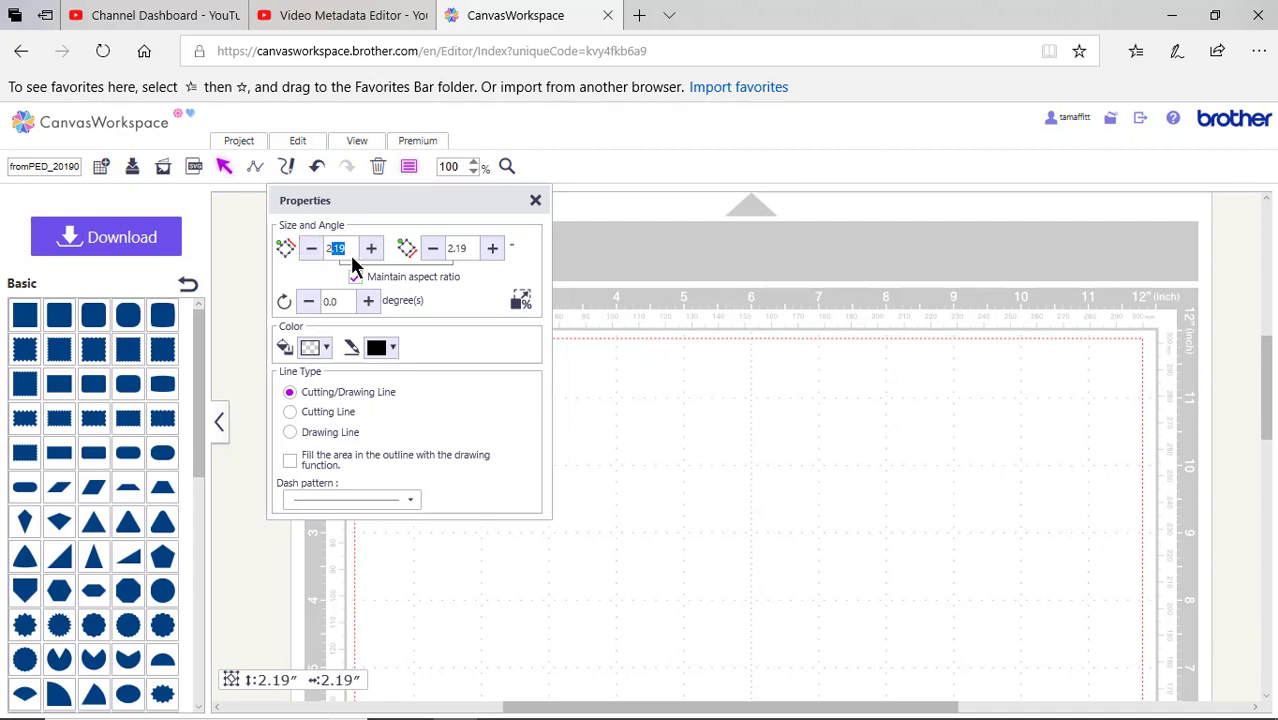
text(2.00)
click(592, 481)
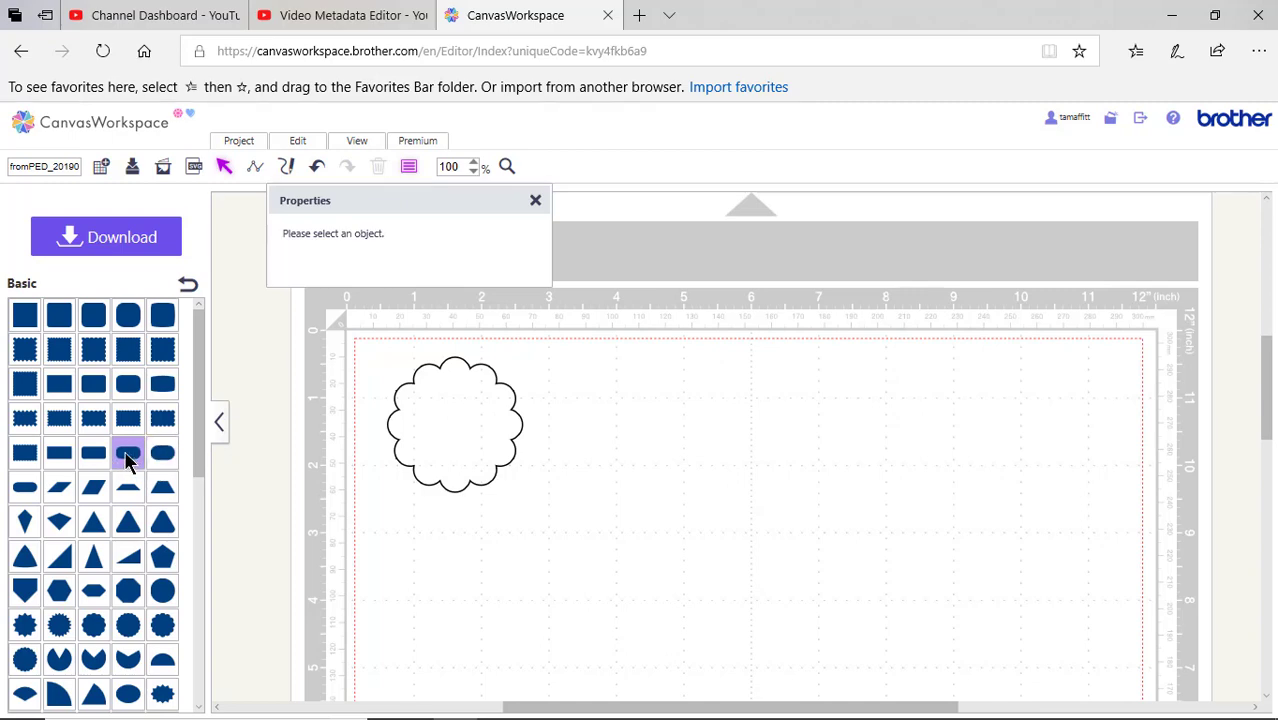
Step: Place a rounded rectangle right of the flower and size it to a 0.60 × 4.84 inch strap
drag(128, 460, 611, 394)
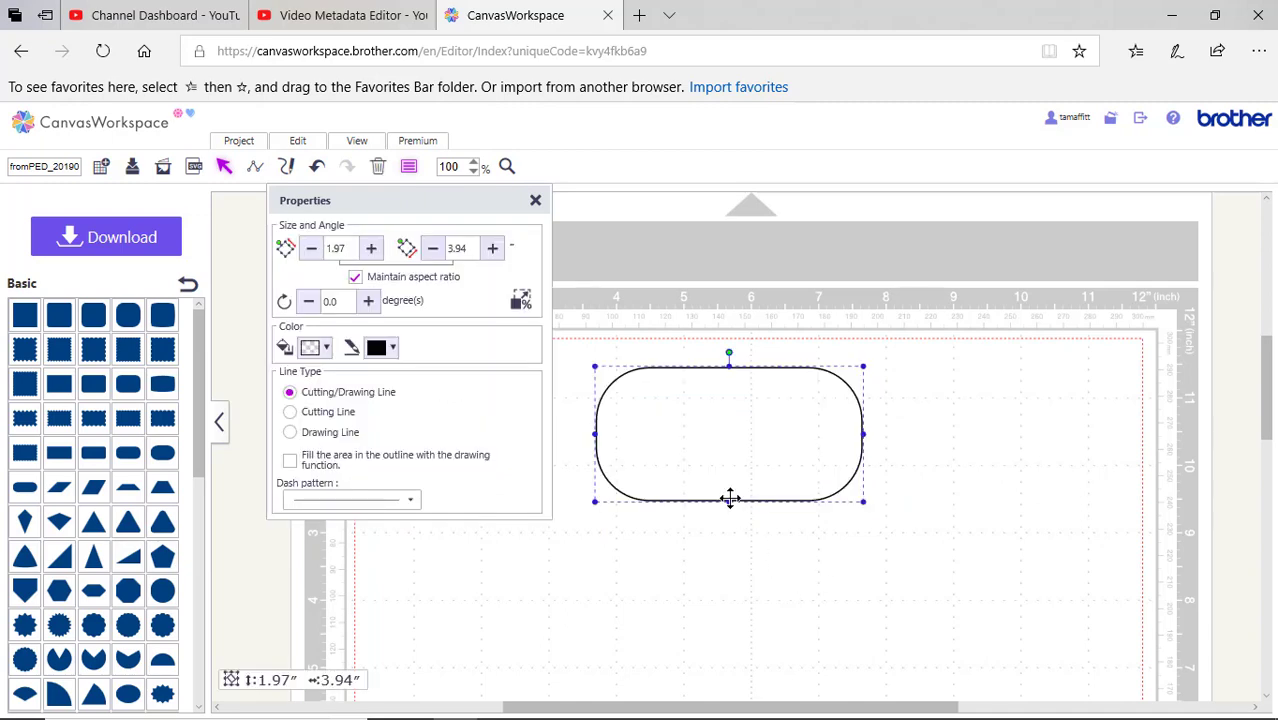
drag(730, 499, 710, 531)
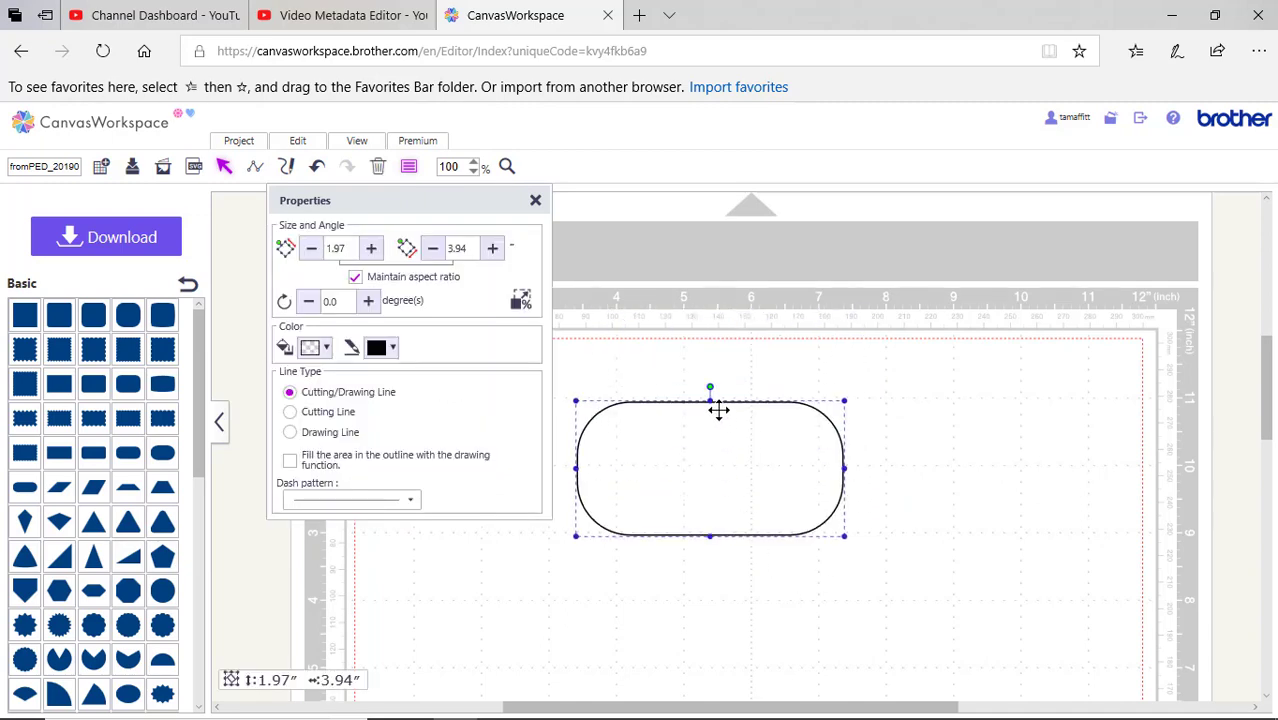
drag(710, 393, 711, 490)
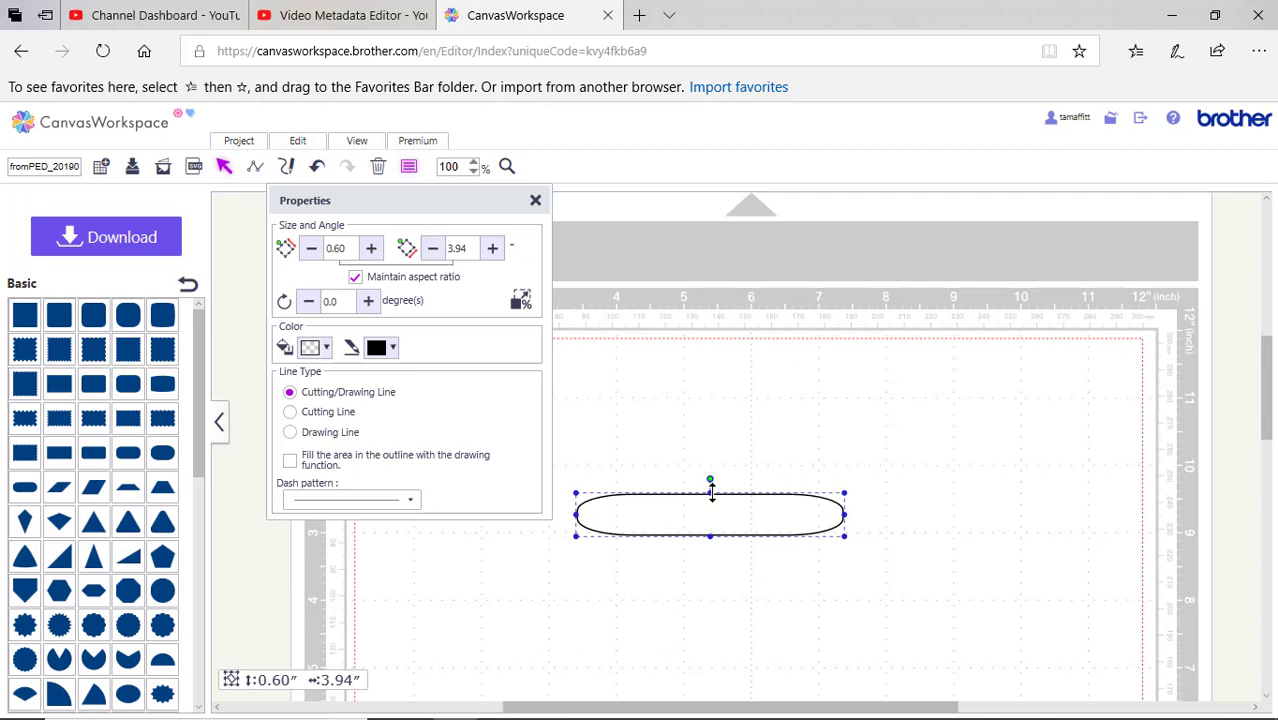
drag(846, 514, 911, 514)
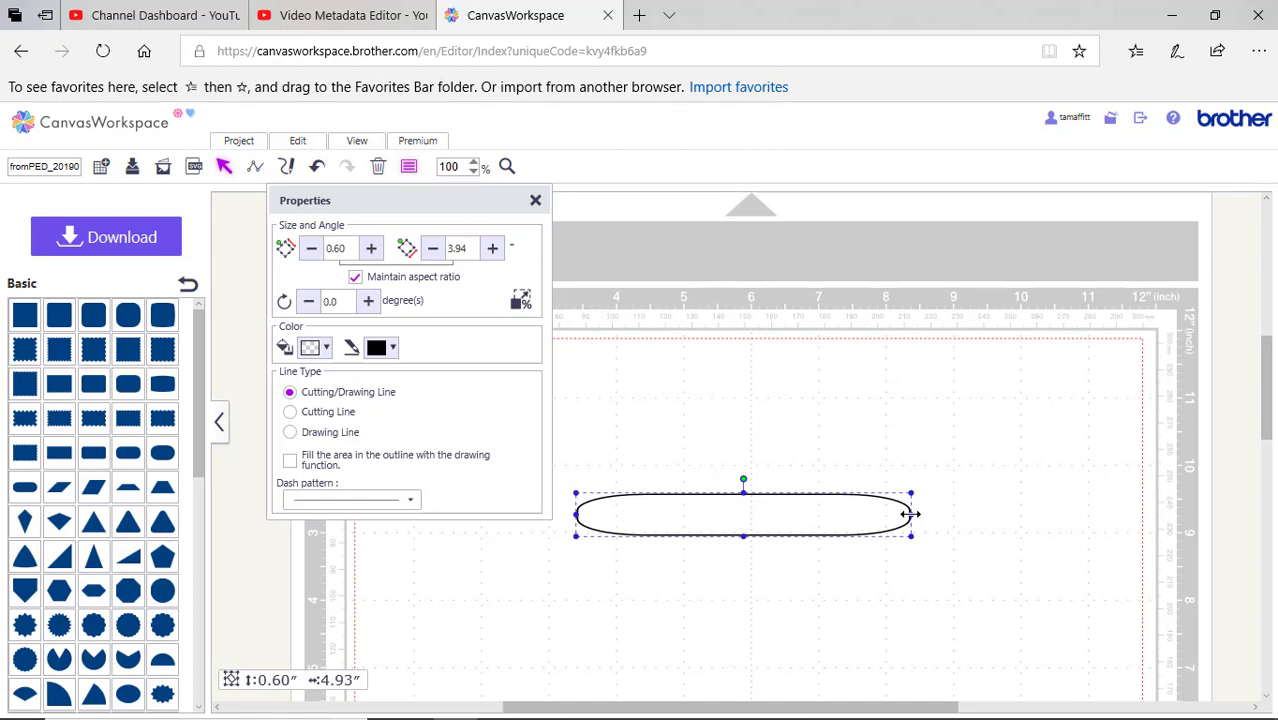
drag(910, 514, 904, 514)
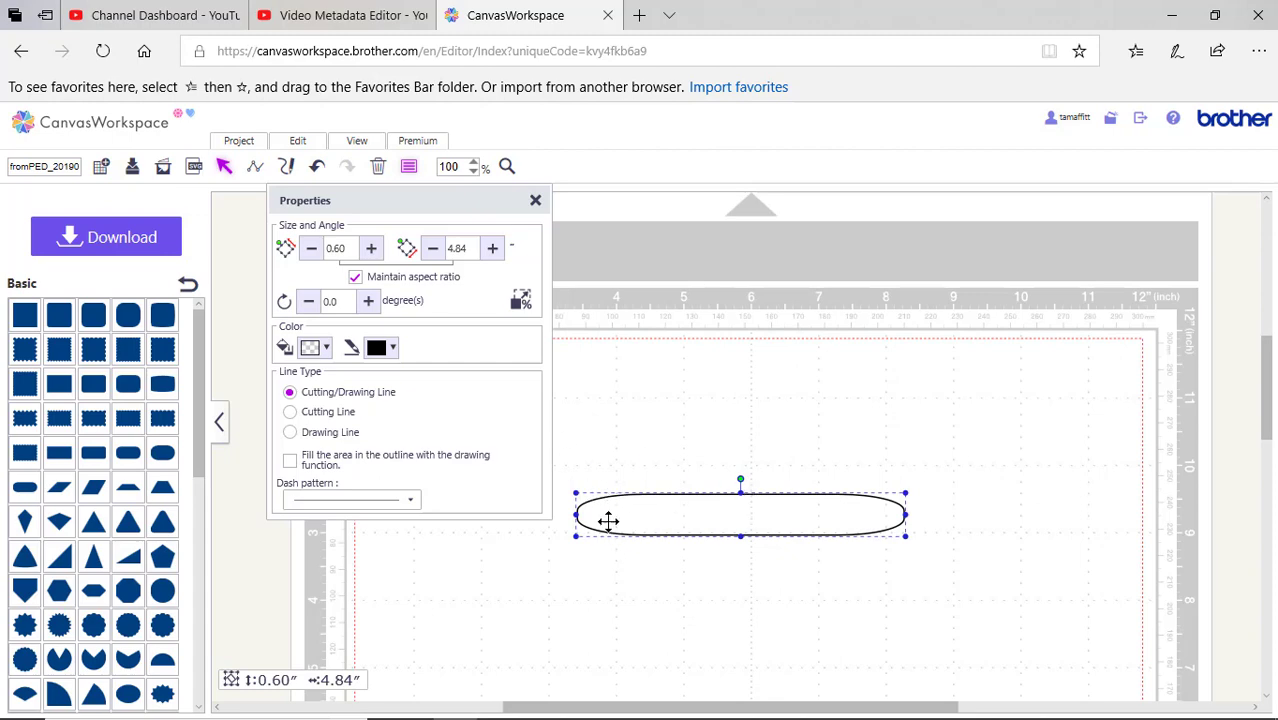
Step: Overlap the strap's left end with the flower, select both shapes, and open Edit to weld them
click(535, 200)
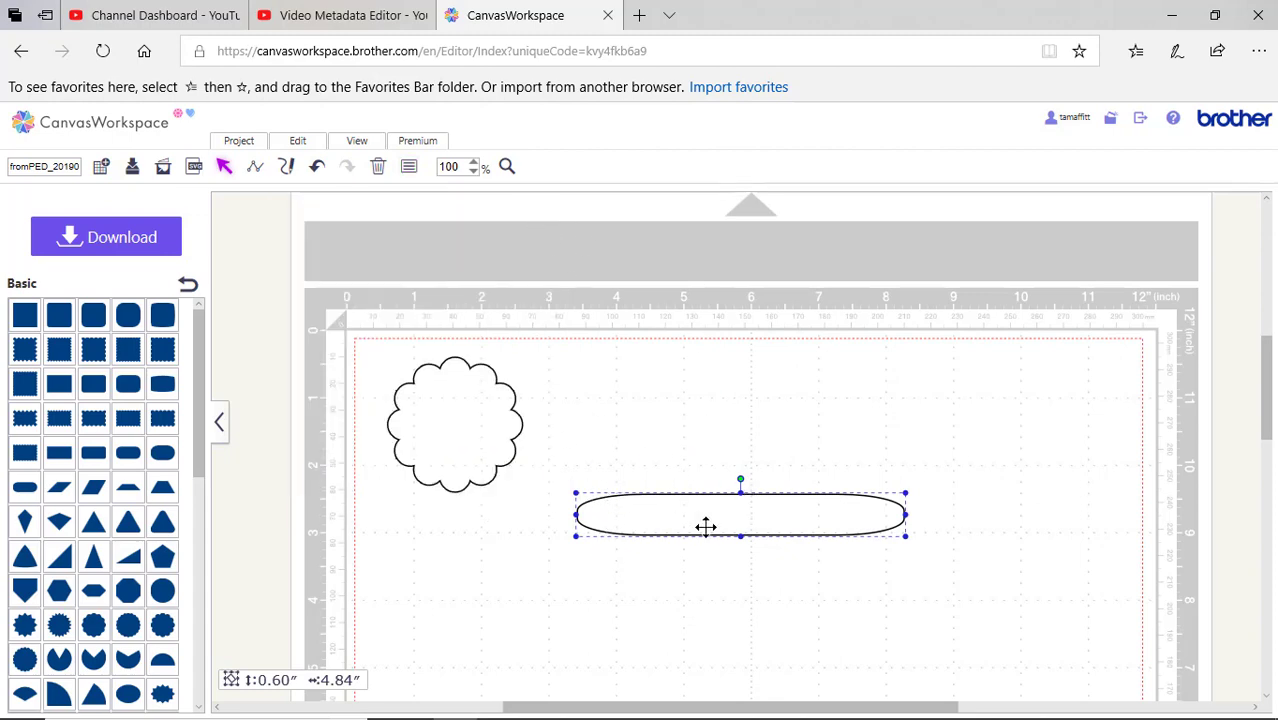
drag(696, 511, 608, 423)
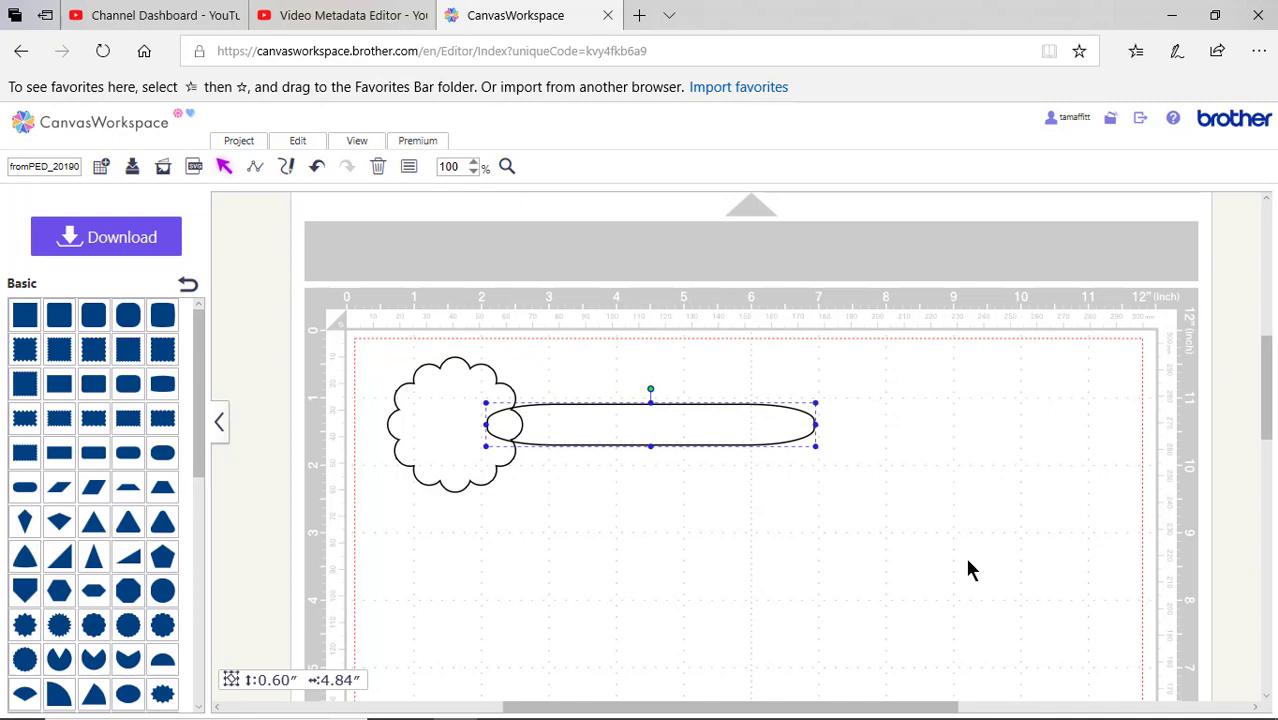
drag(853, 568, 382, 358)
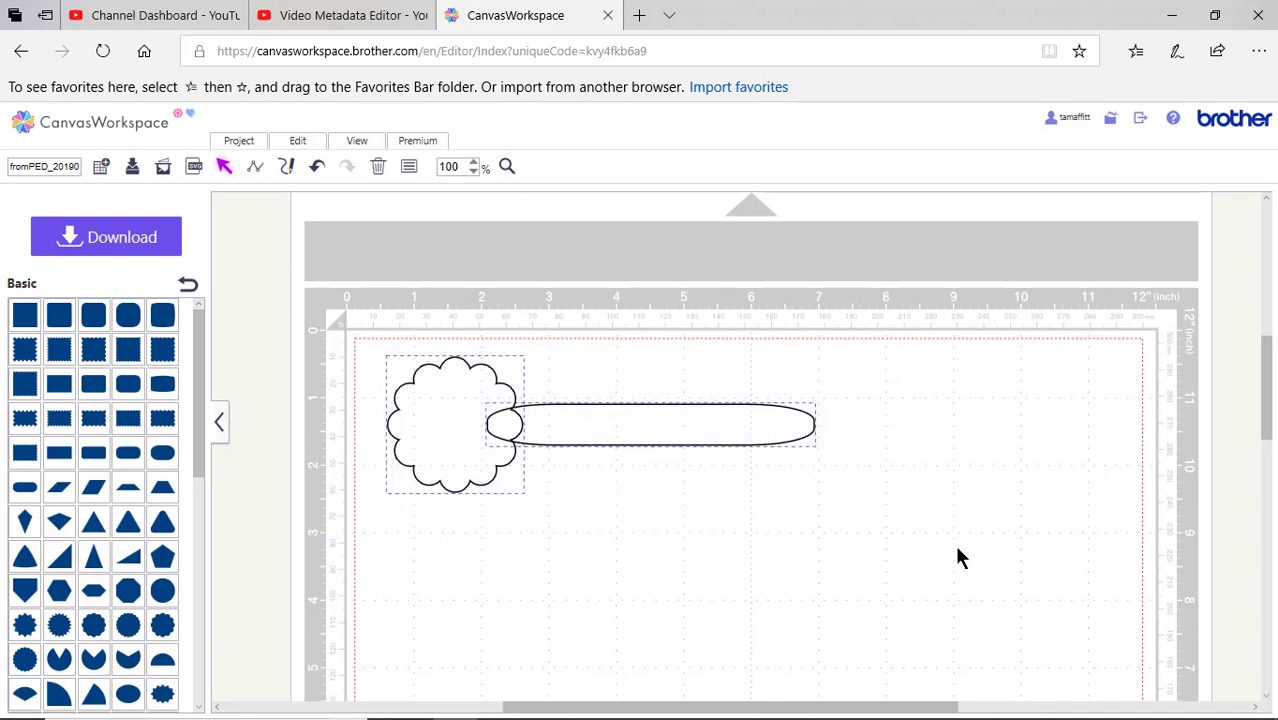
click(297, 141)
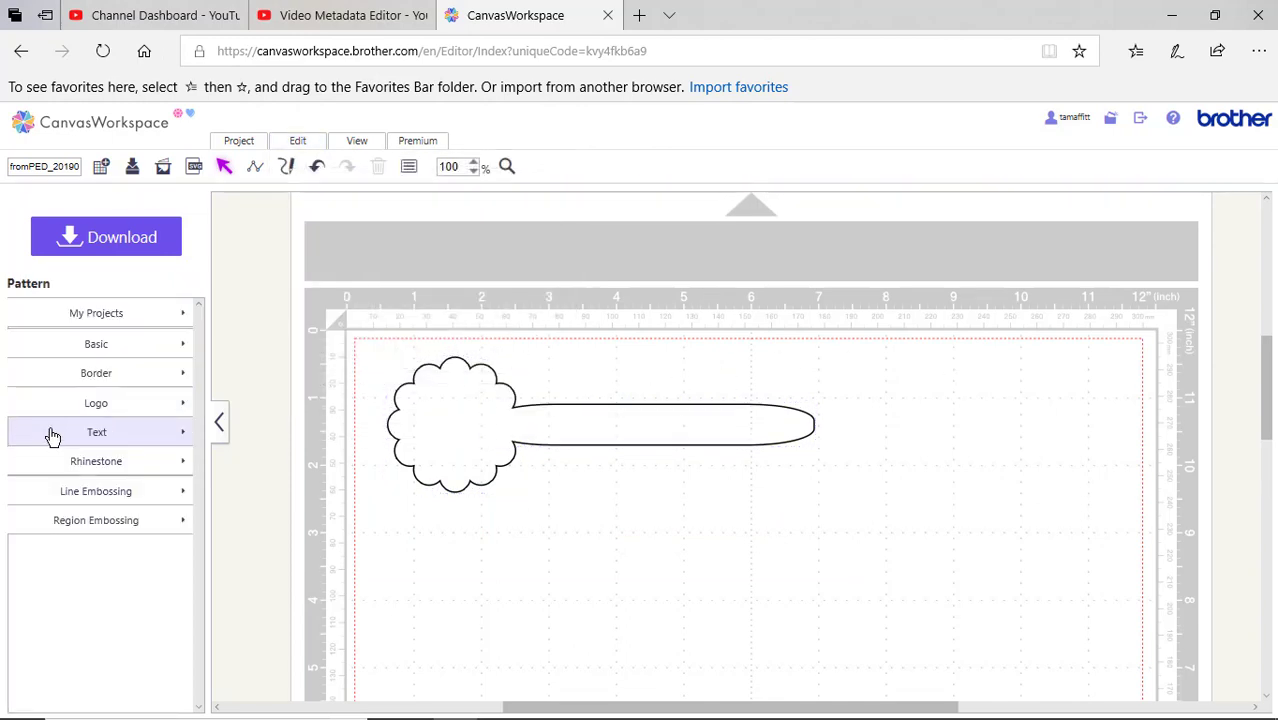
Step: Add a San Diego stencil text object below the fob and change its word to 'T'
click(52, 436)
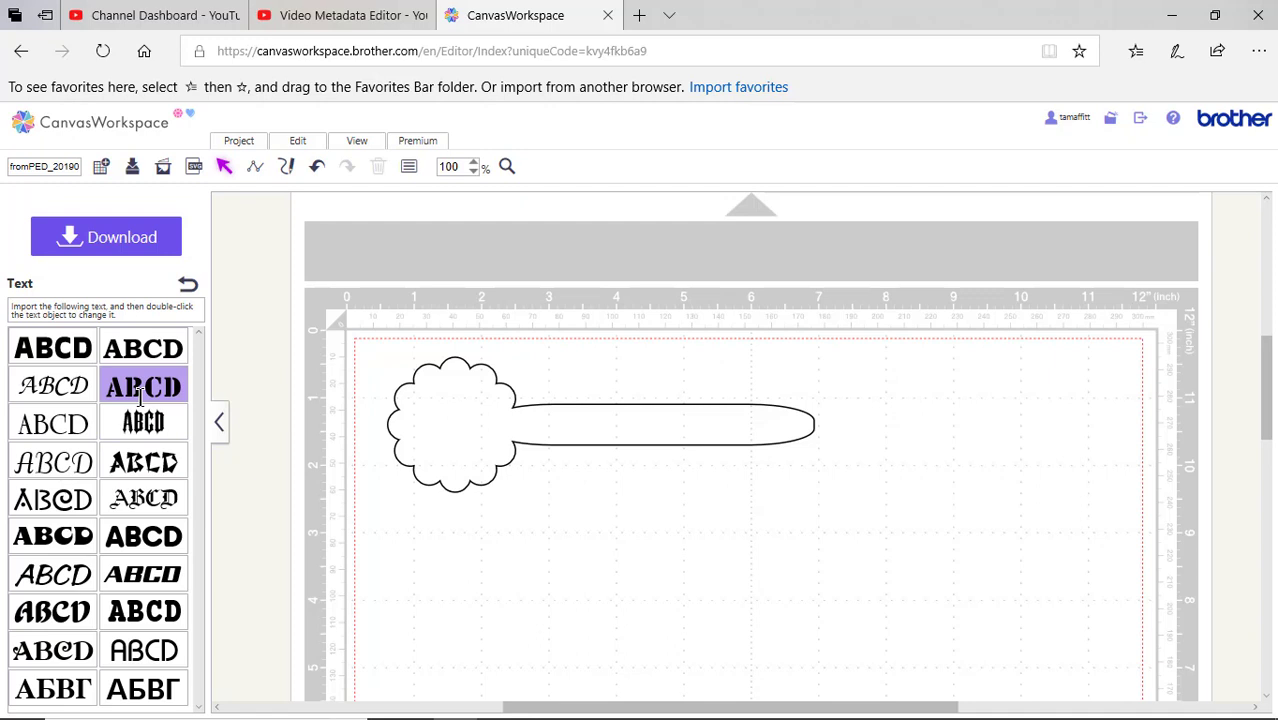
drag(162, 395, 579, 618)
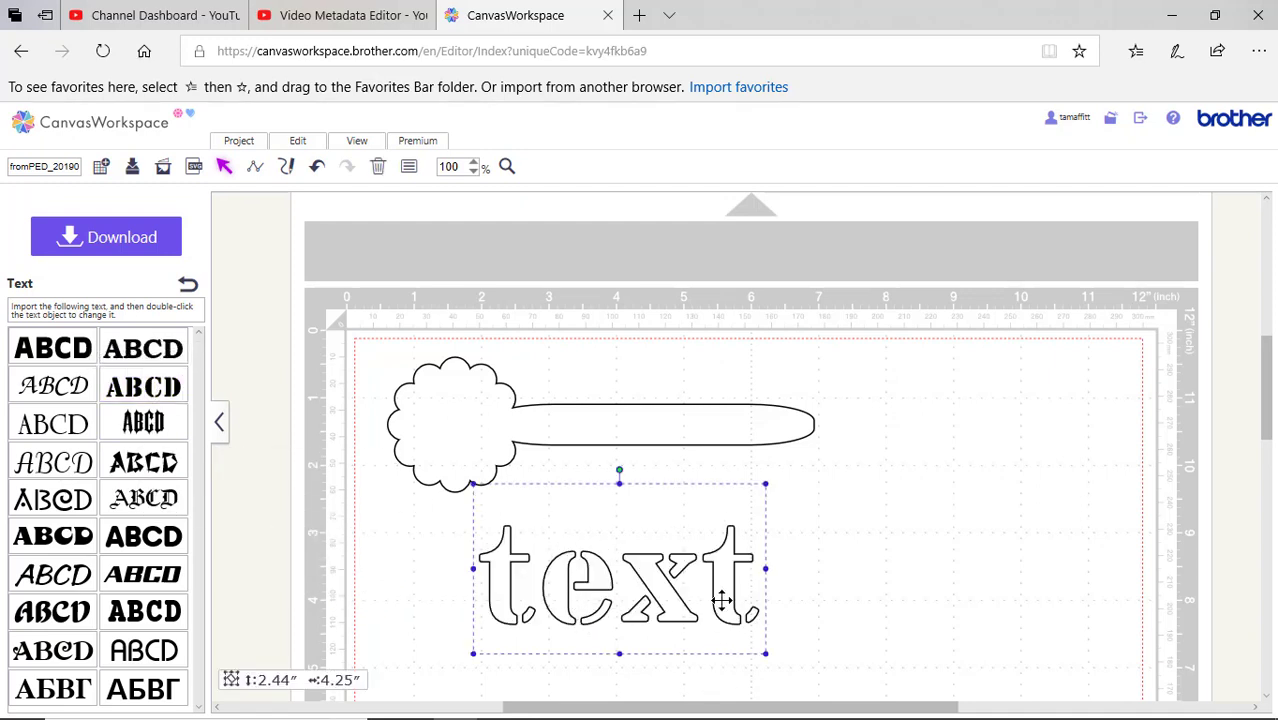
double_click(655, 603)
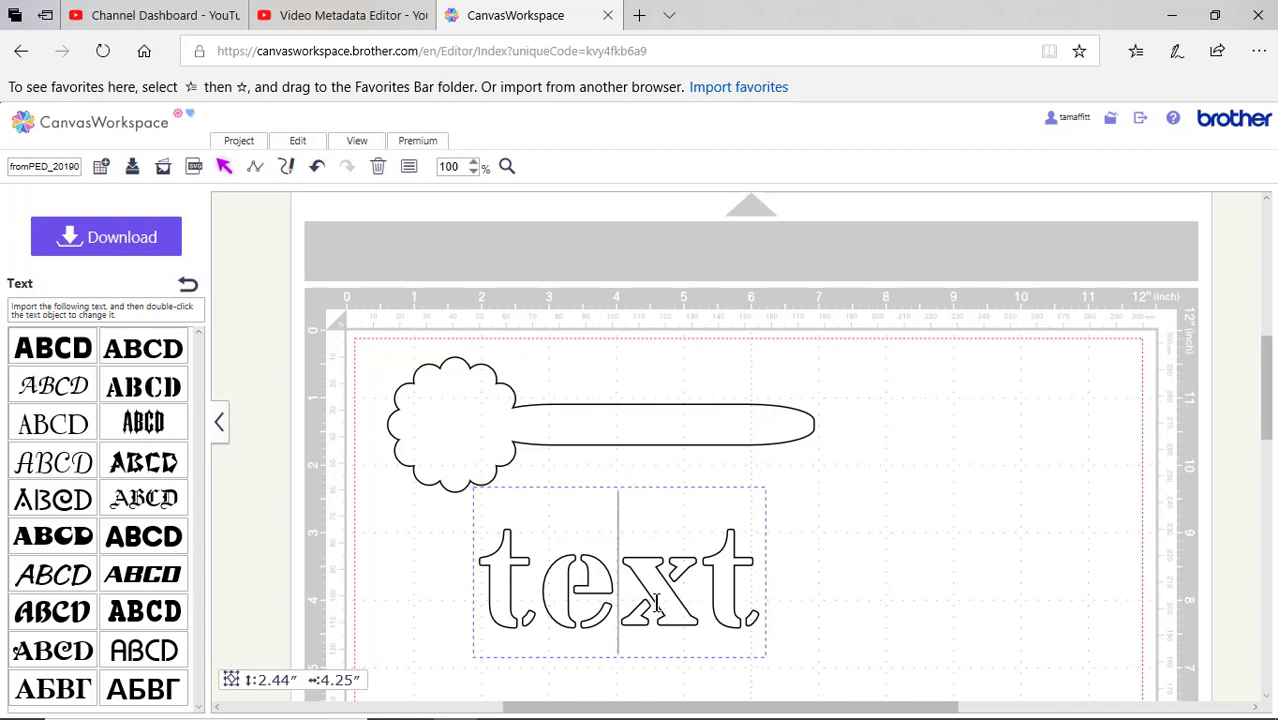
click(731, 612)
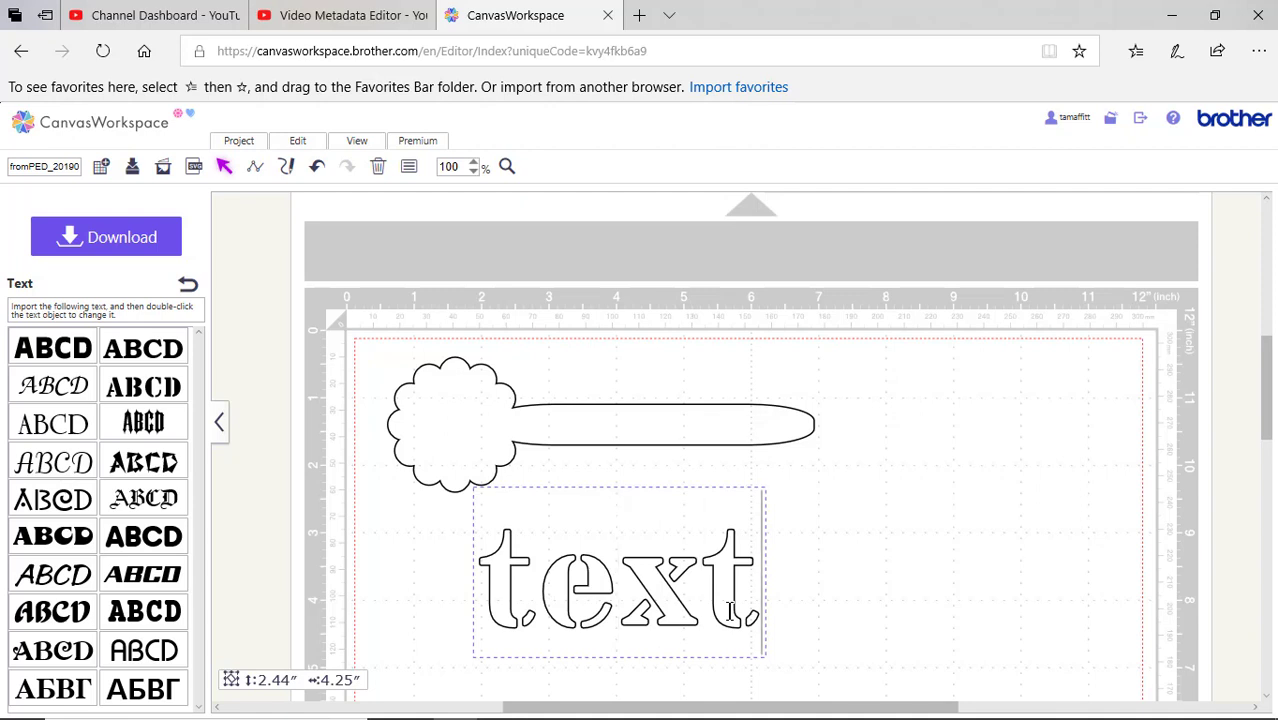
key(BackSpace)
key(BackSpace)
key(BackSpace)
key(BackSpace)
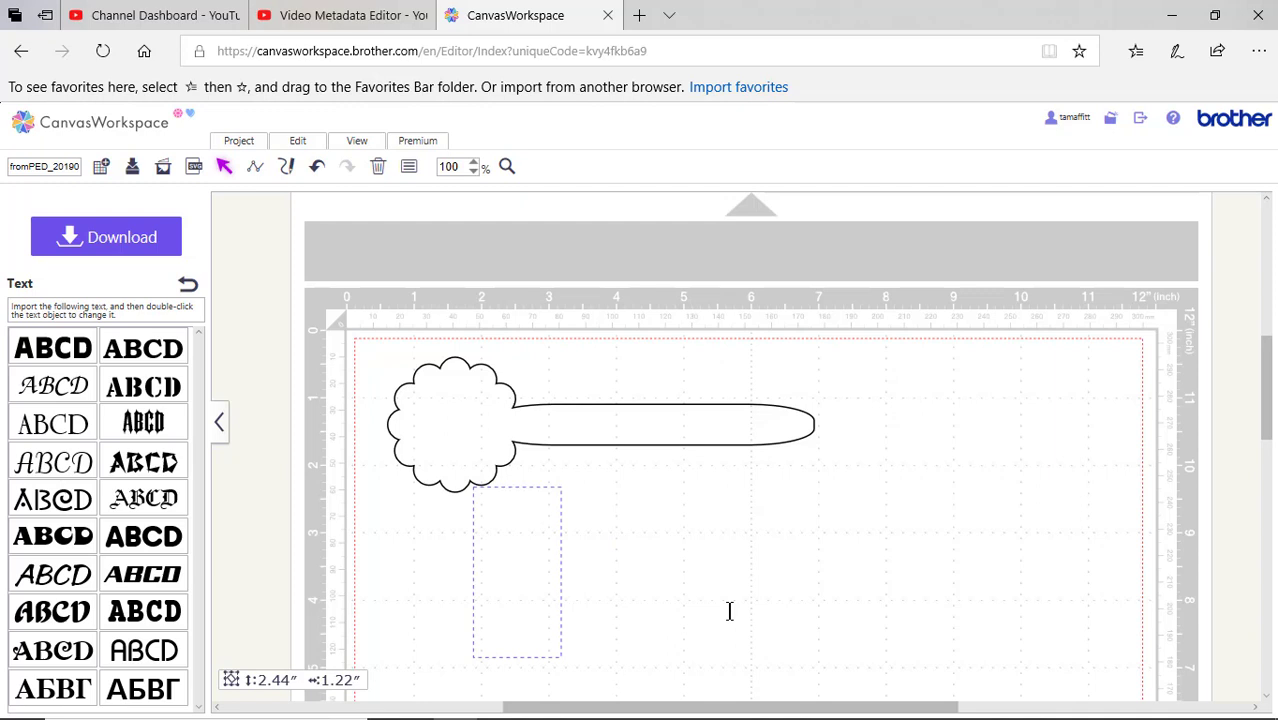
text(T)
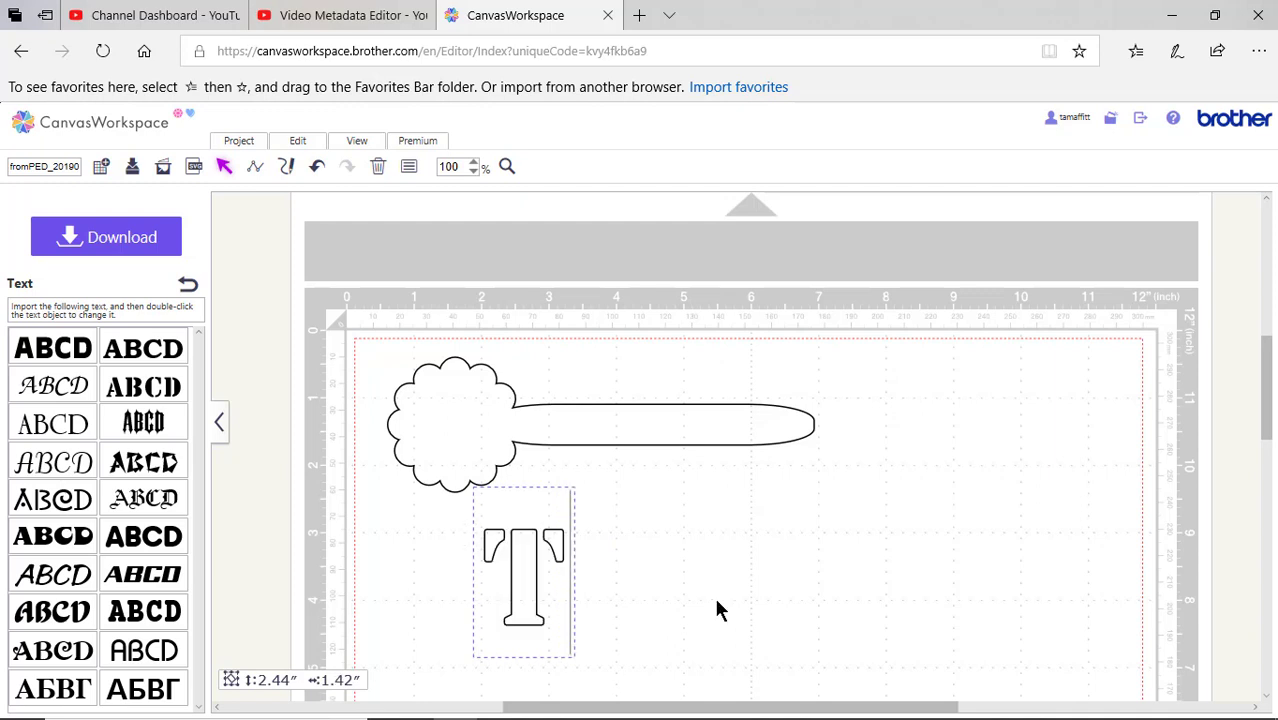
Step: Rotate the T a quarter turn, shrink it to about 0.97 × 1.66 inches inside the flower, then download the design
click(528, 535)
drag(522, 474, 362, 583)
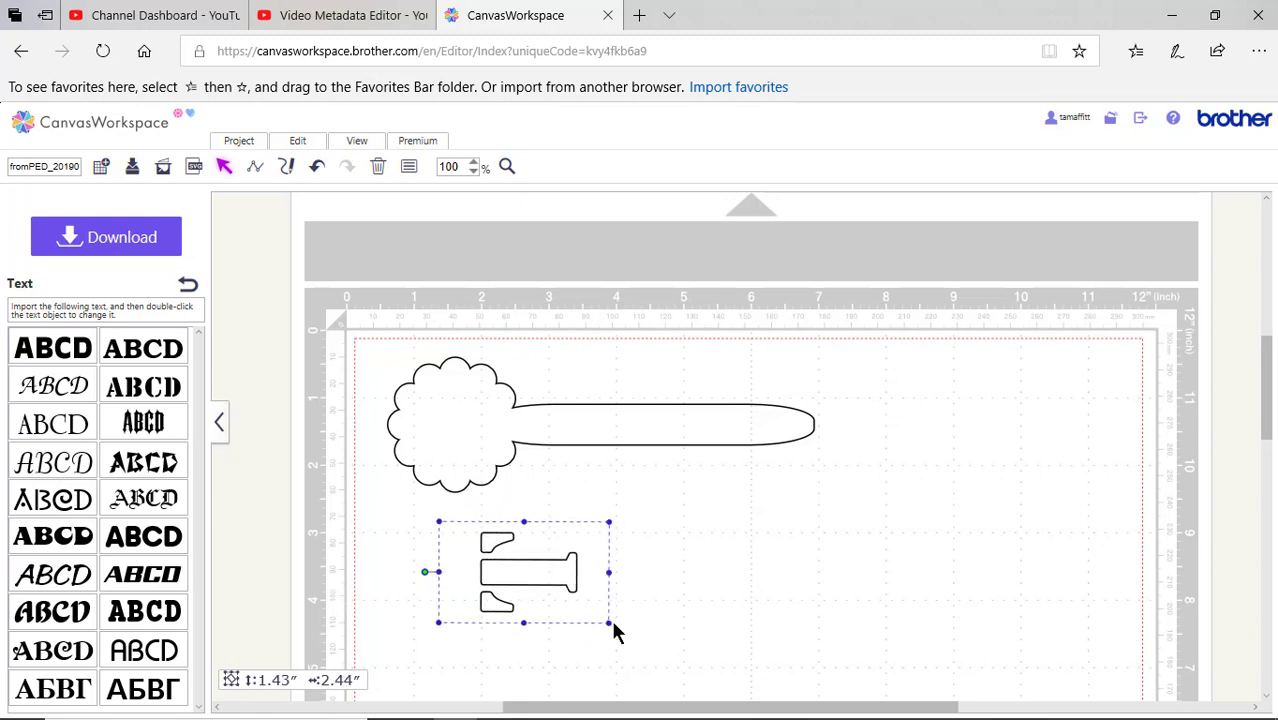
drag(609, 621, 463, 427)
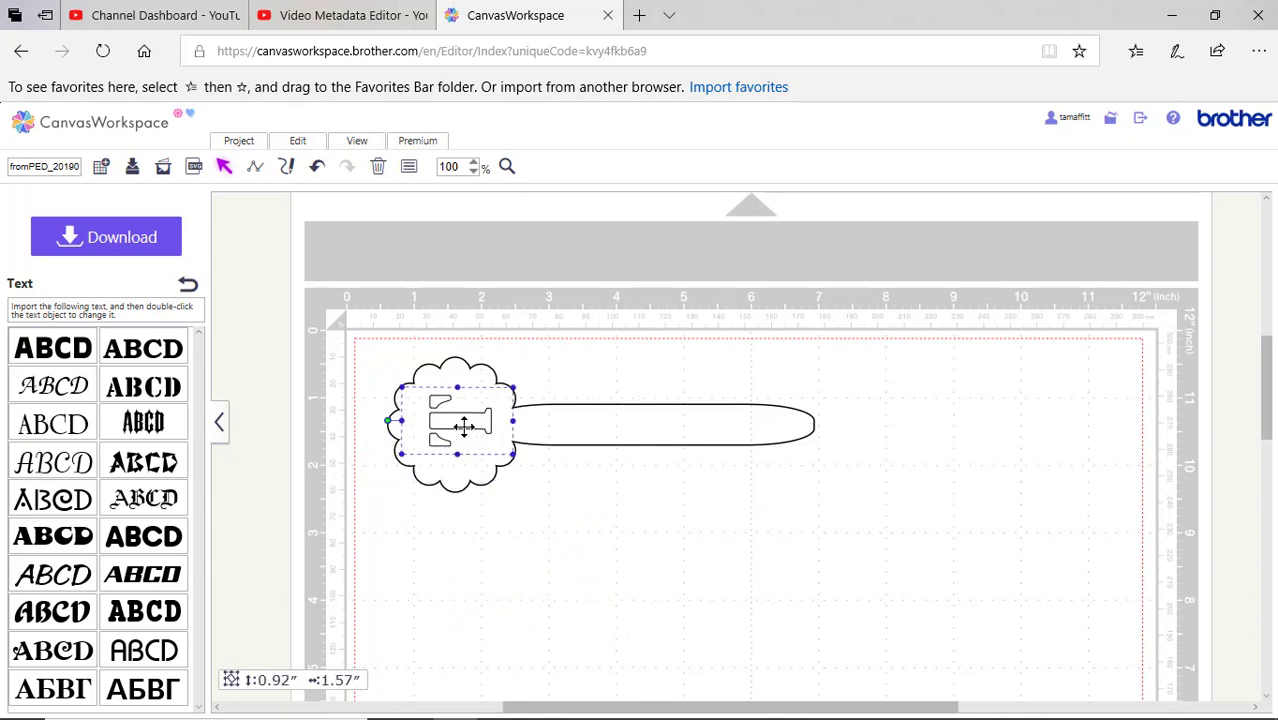
click(820, 604)
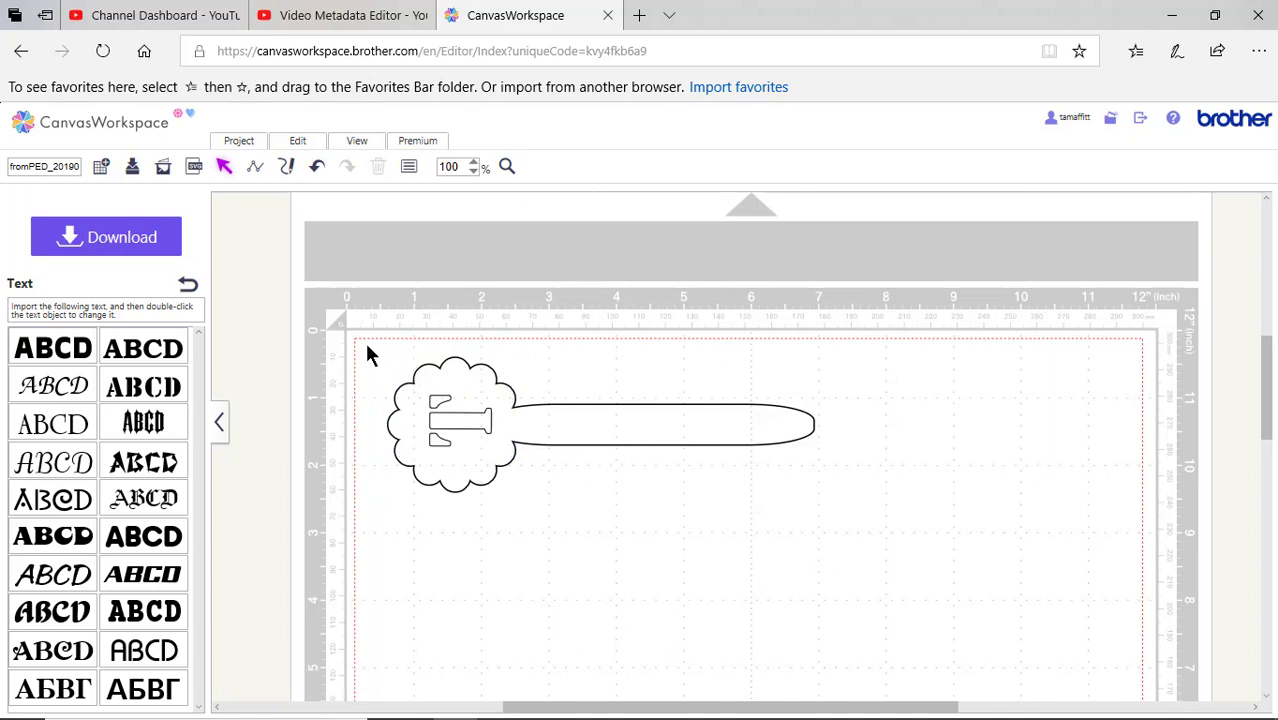
click(455, 425)
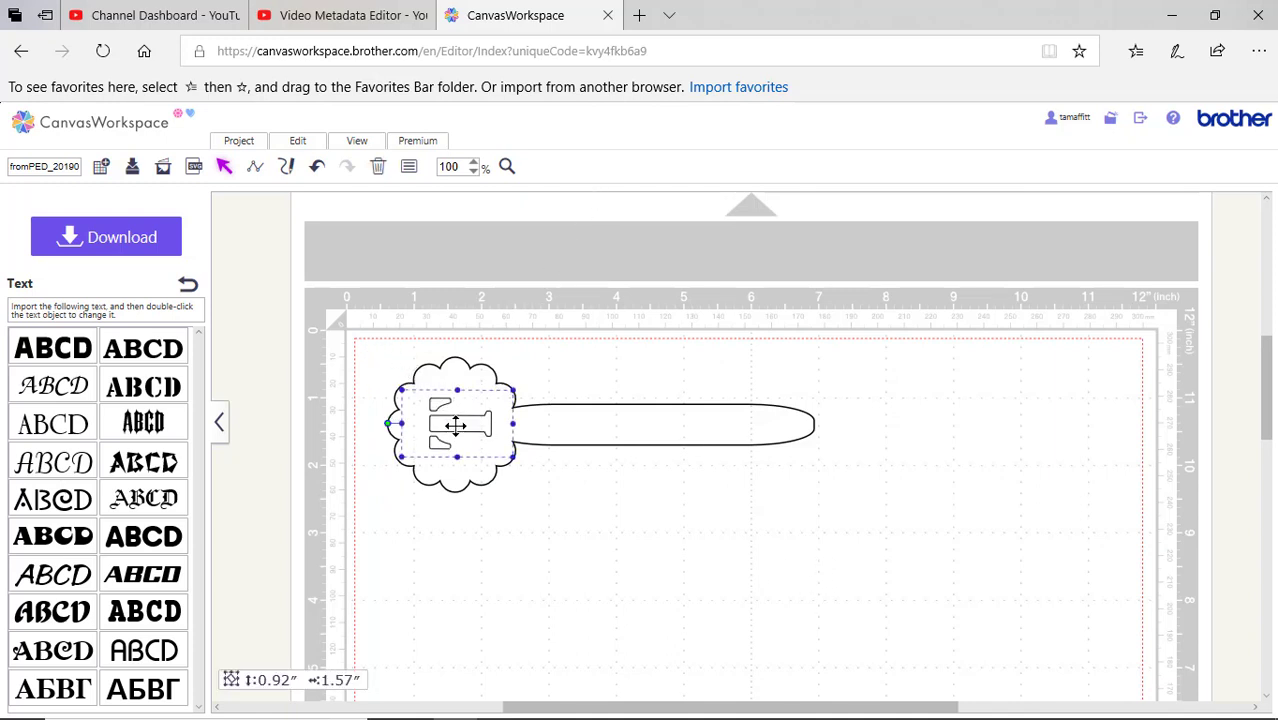
click(730, 599)
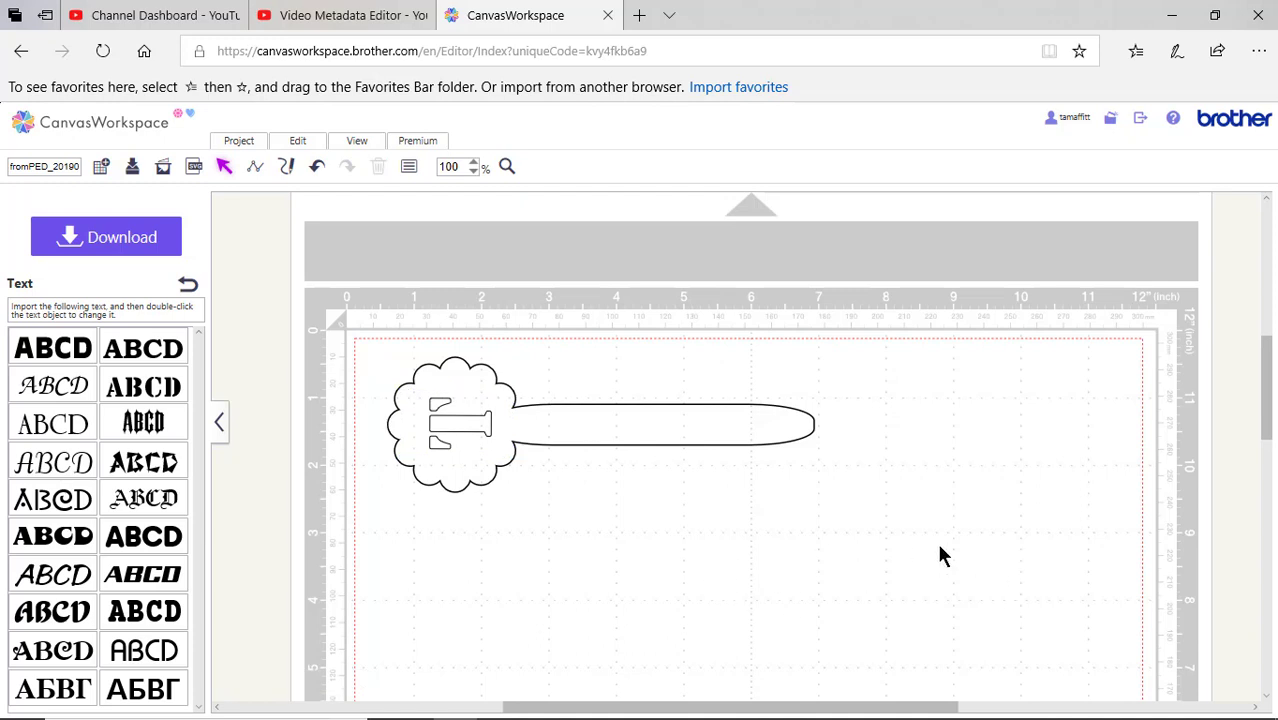
drag(938, 543, 357, 346)
click(116, 241)
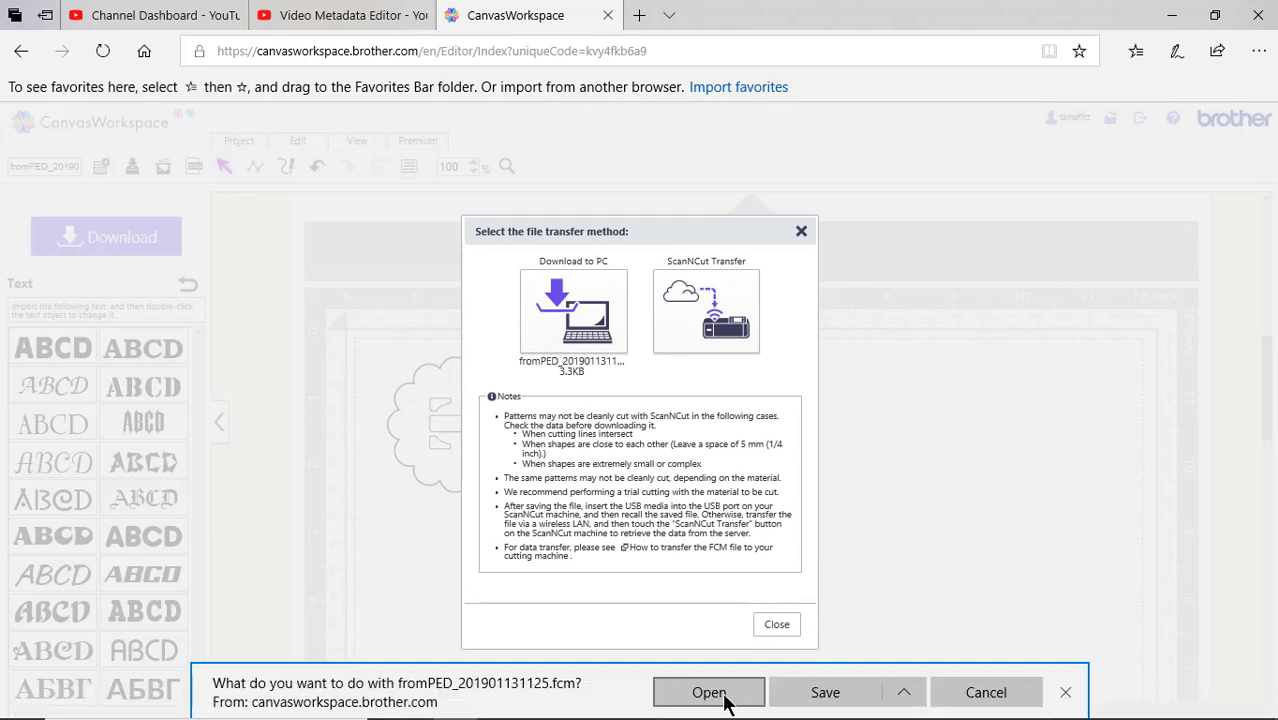
Step: Save fromPED_201901131125.fcm to the computer's Downloads folder
click(822, 694)
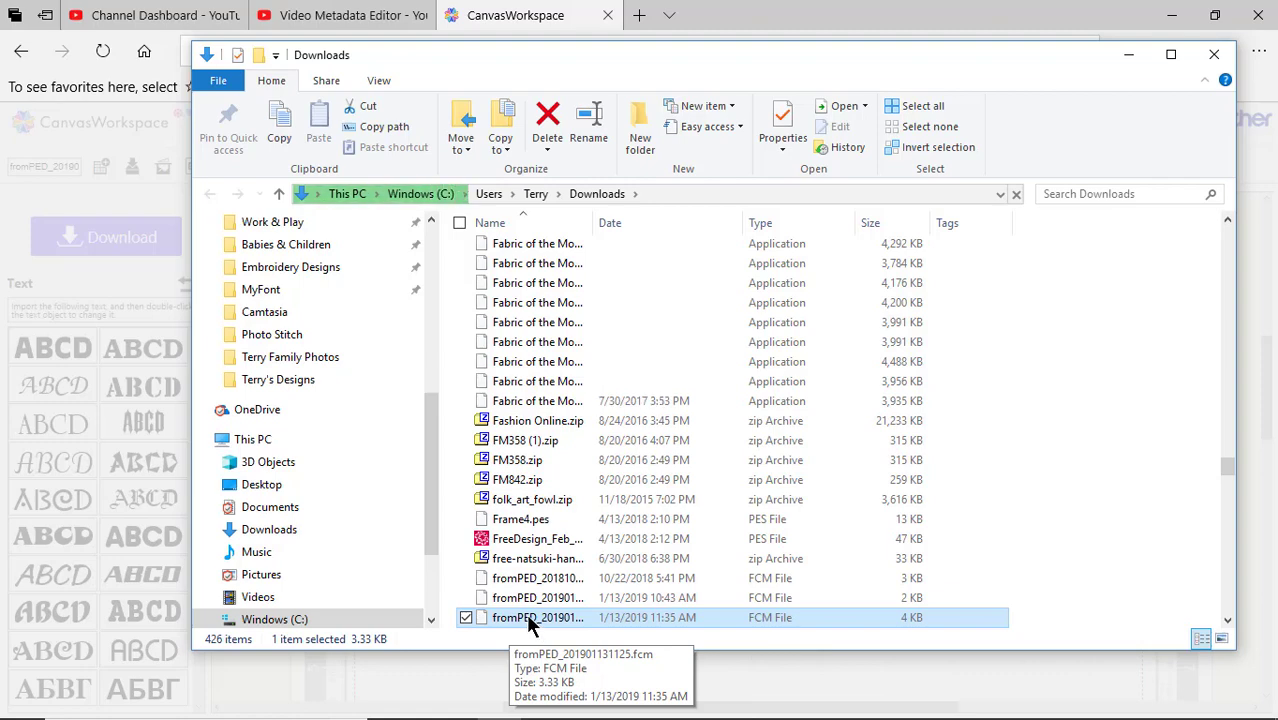
Step: Rename fromPED_201901131125.fcm to 'Keyfob with text' and close File Explorer
right_click(530, 620)
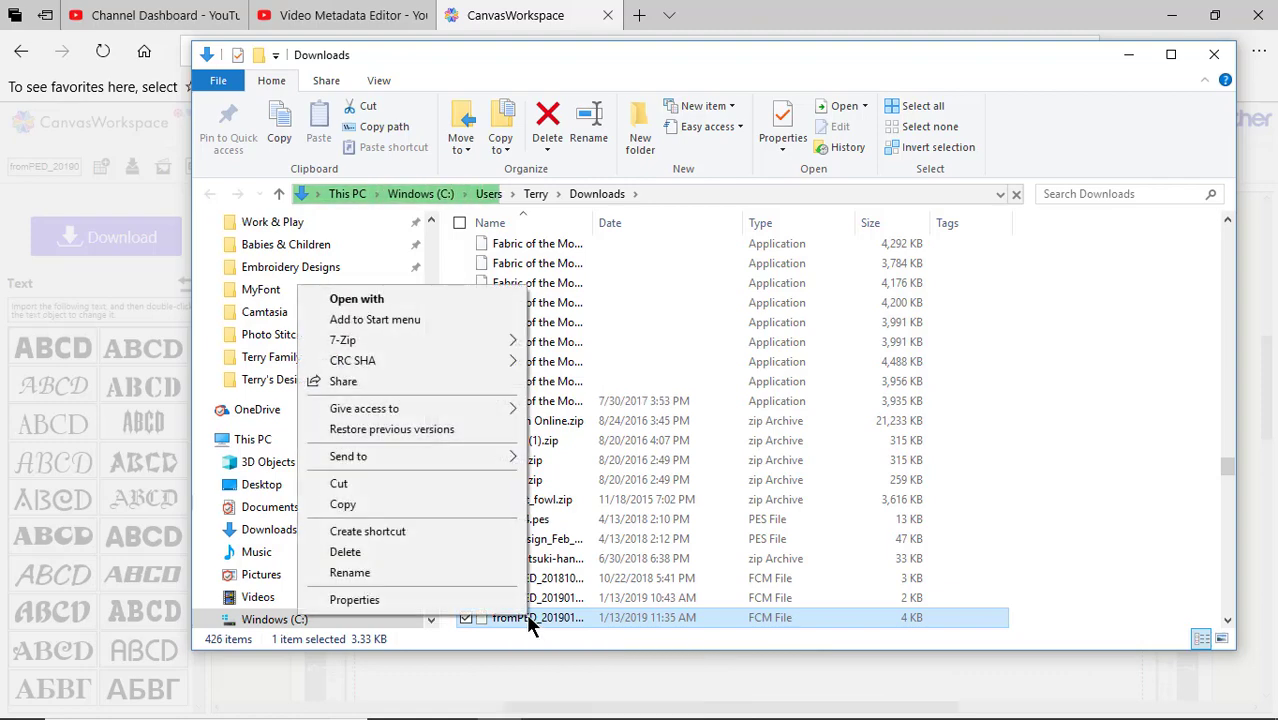
click(372, 573)
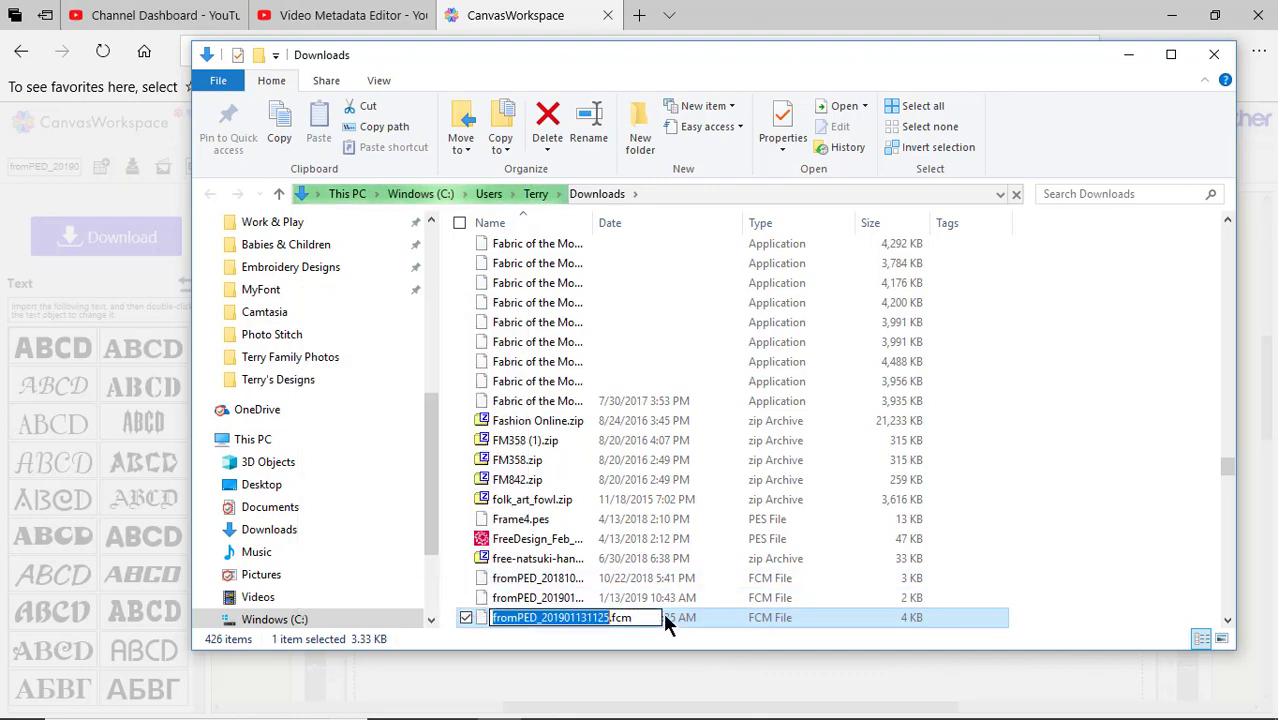
text(Keyfob )
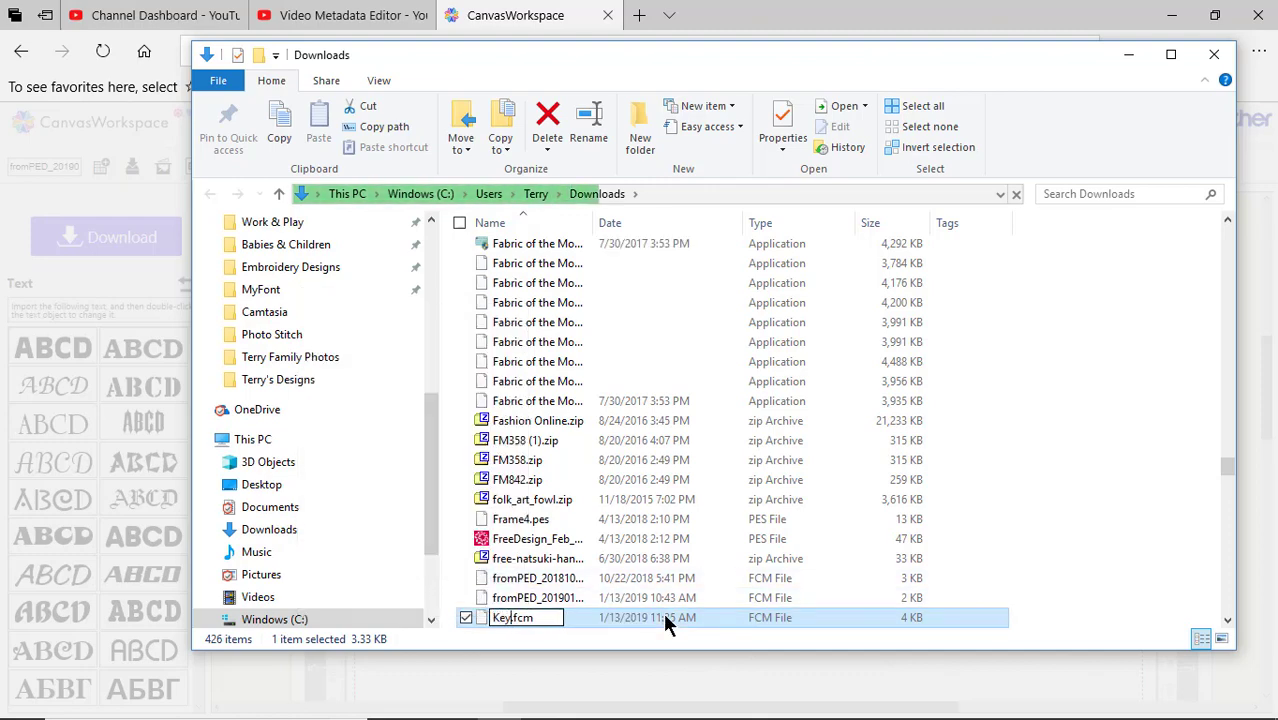
text(wit)
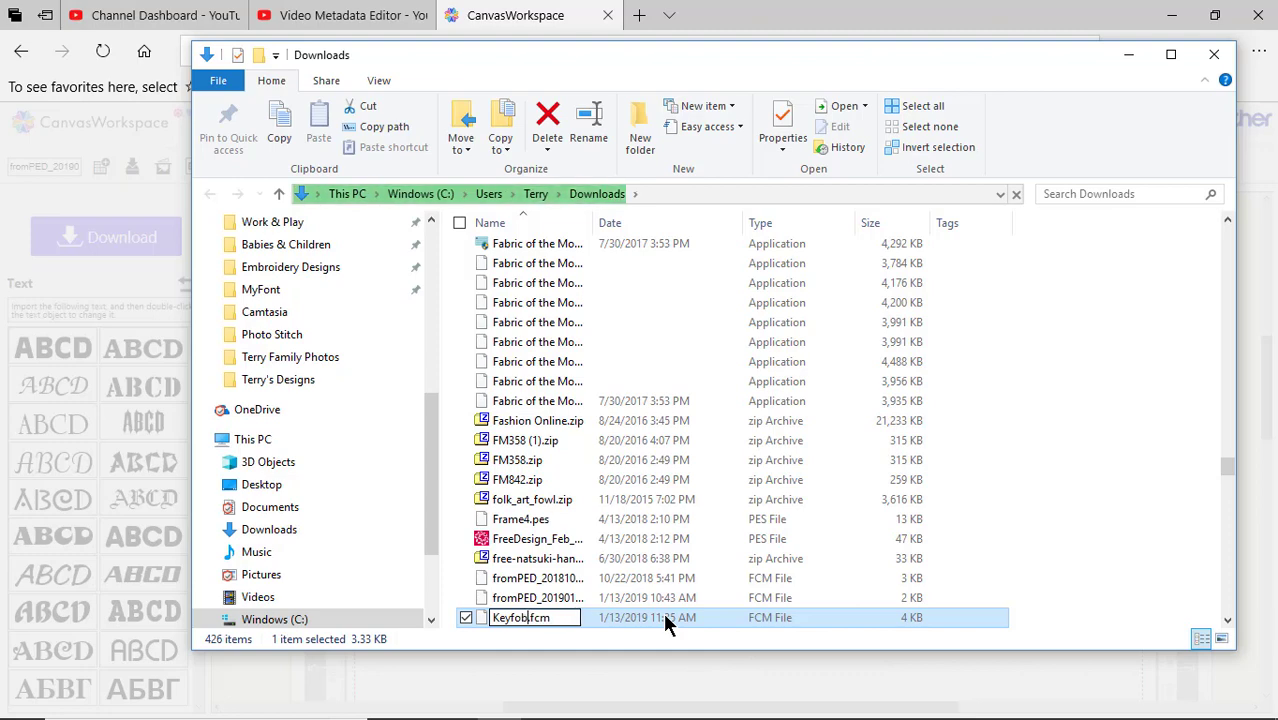
text(h text)
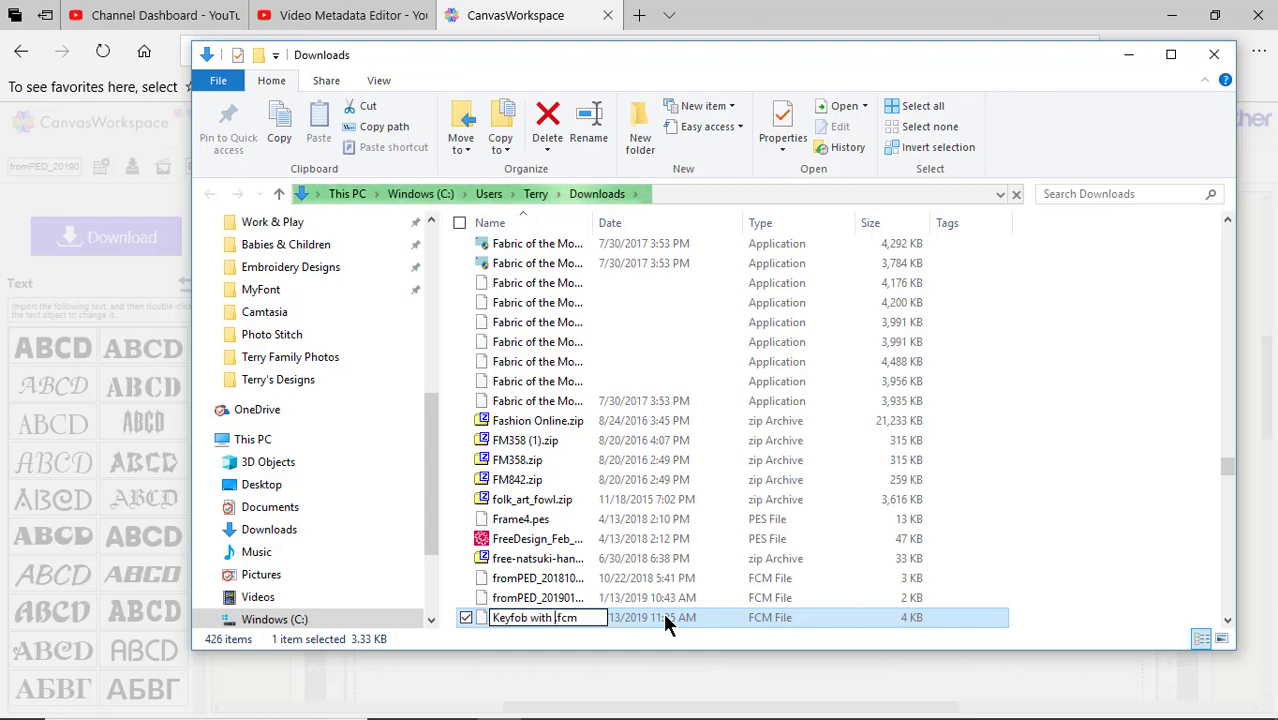
key(Return)
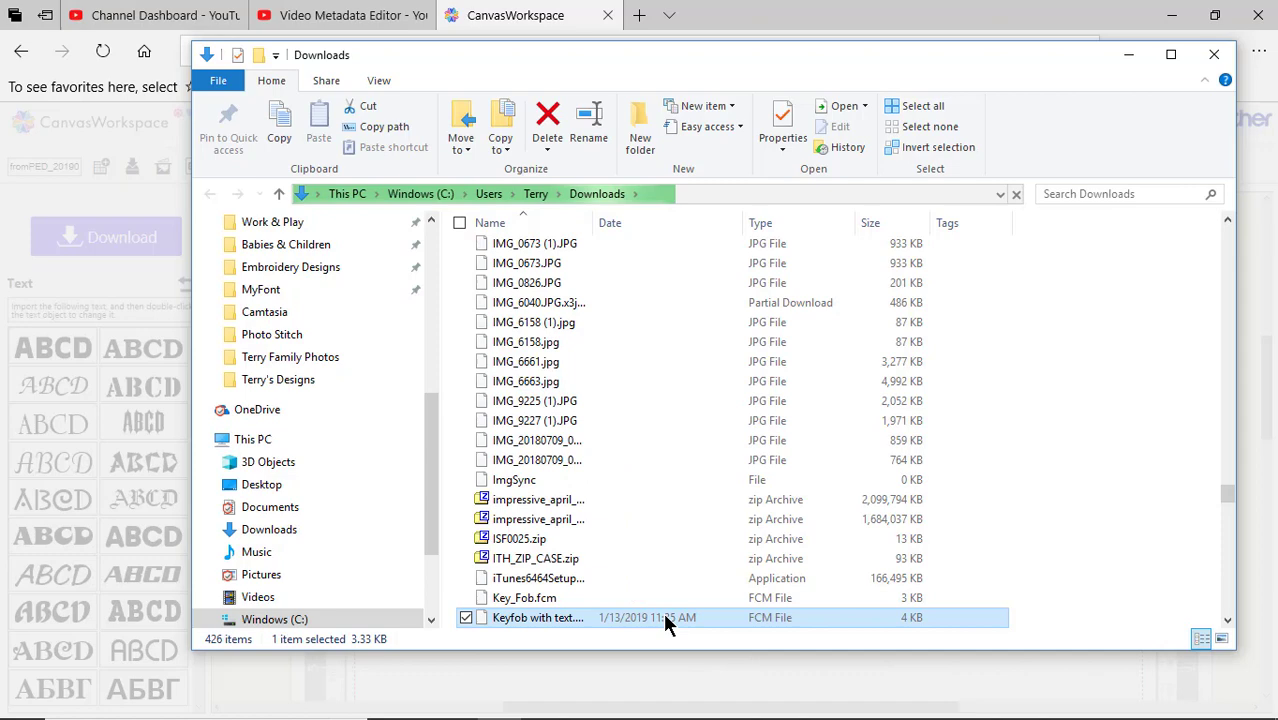
click(1216, 55)
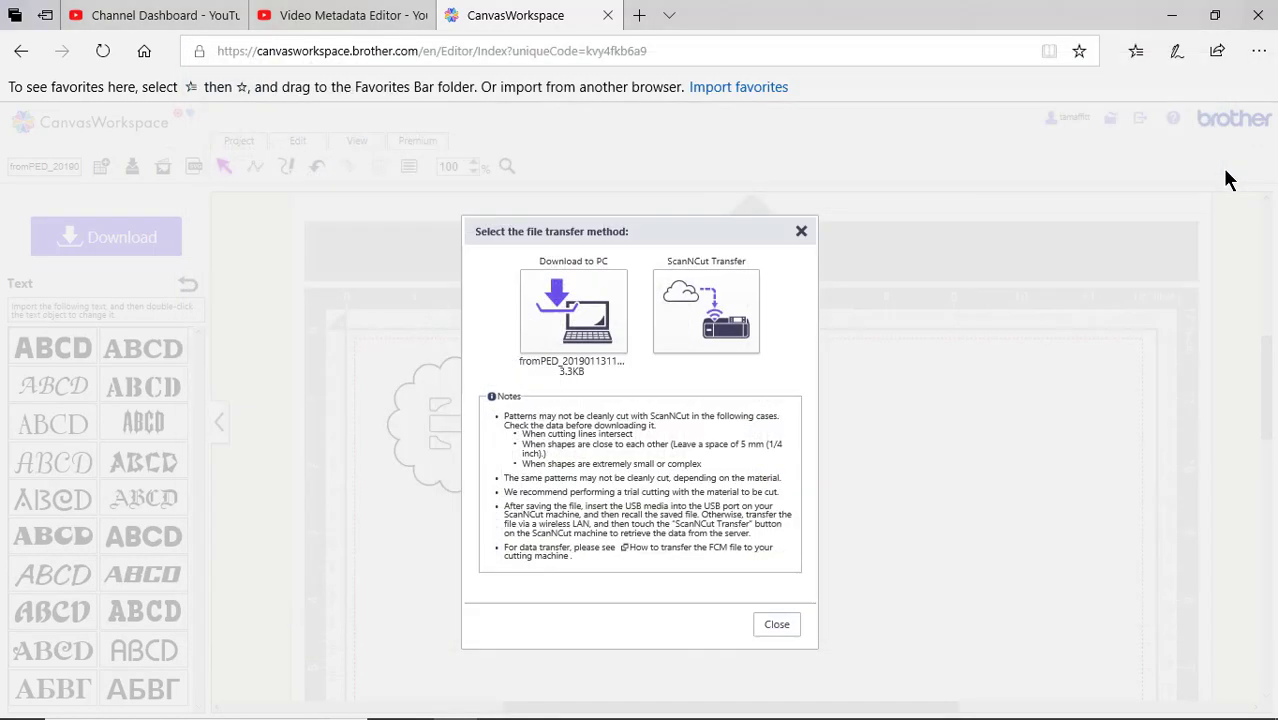
Step: Delete the old key fob design and import Keyfob with text.fcm from the ScanNCut tab
click(1180, 22)
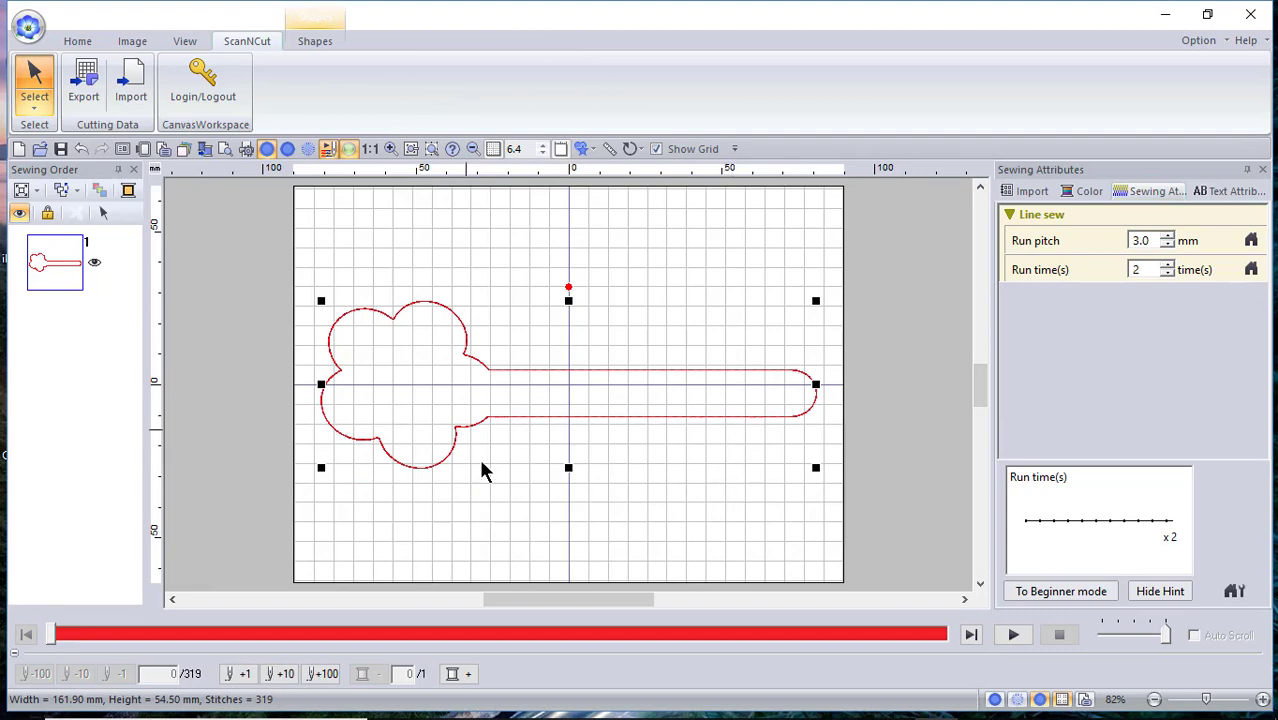
key(Delete)
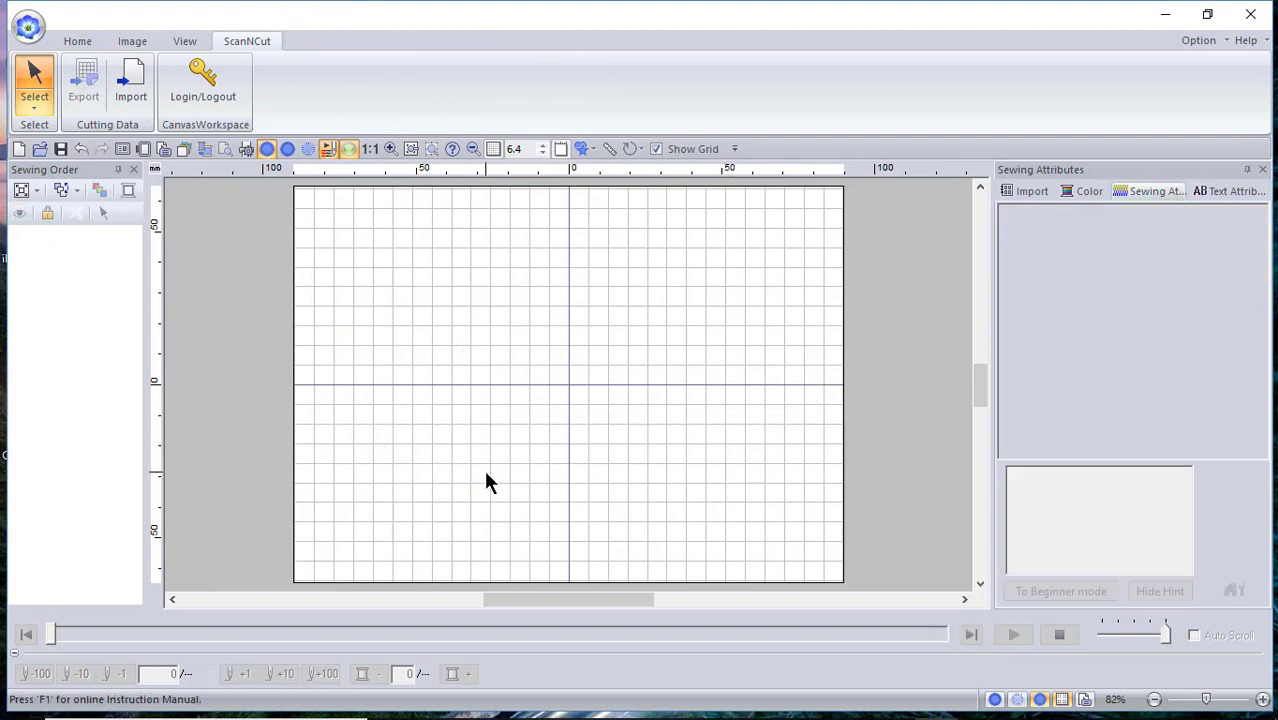
click(86, 38)
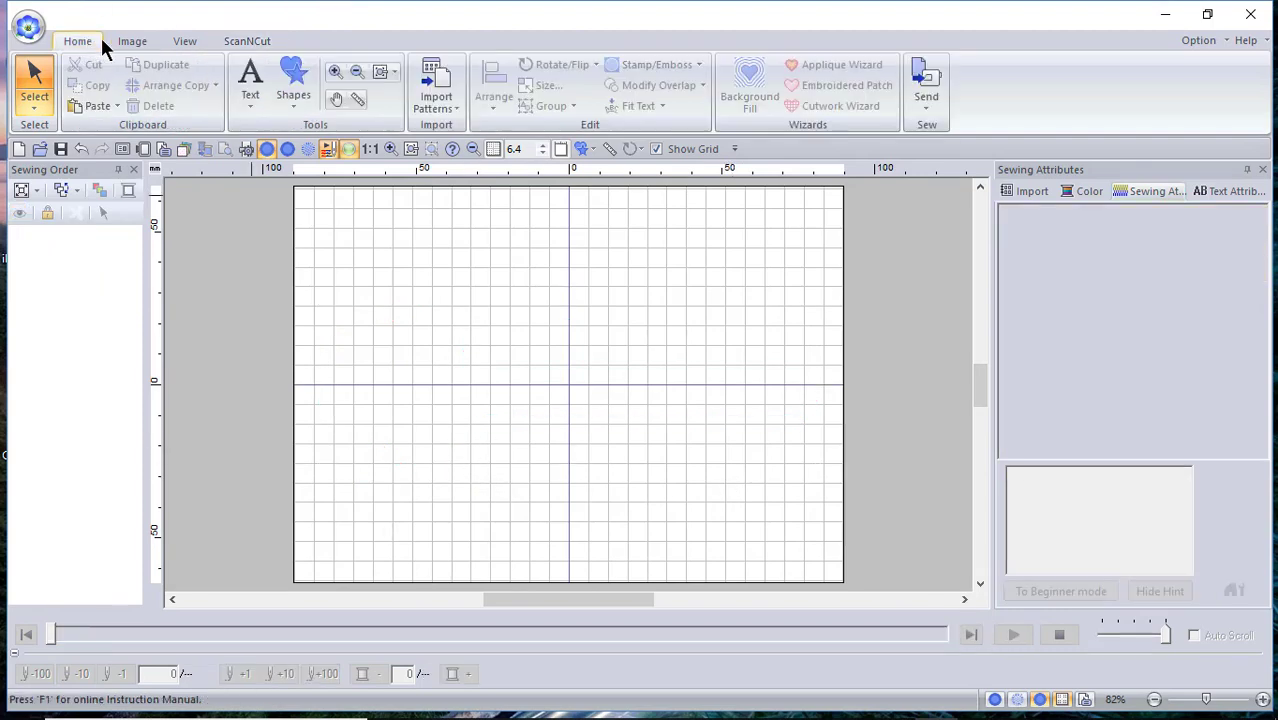
click(252, 44)
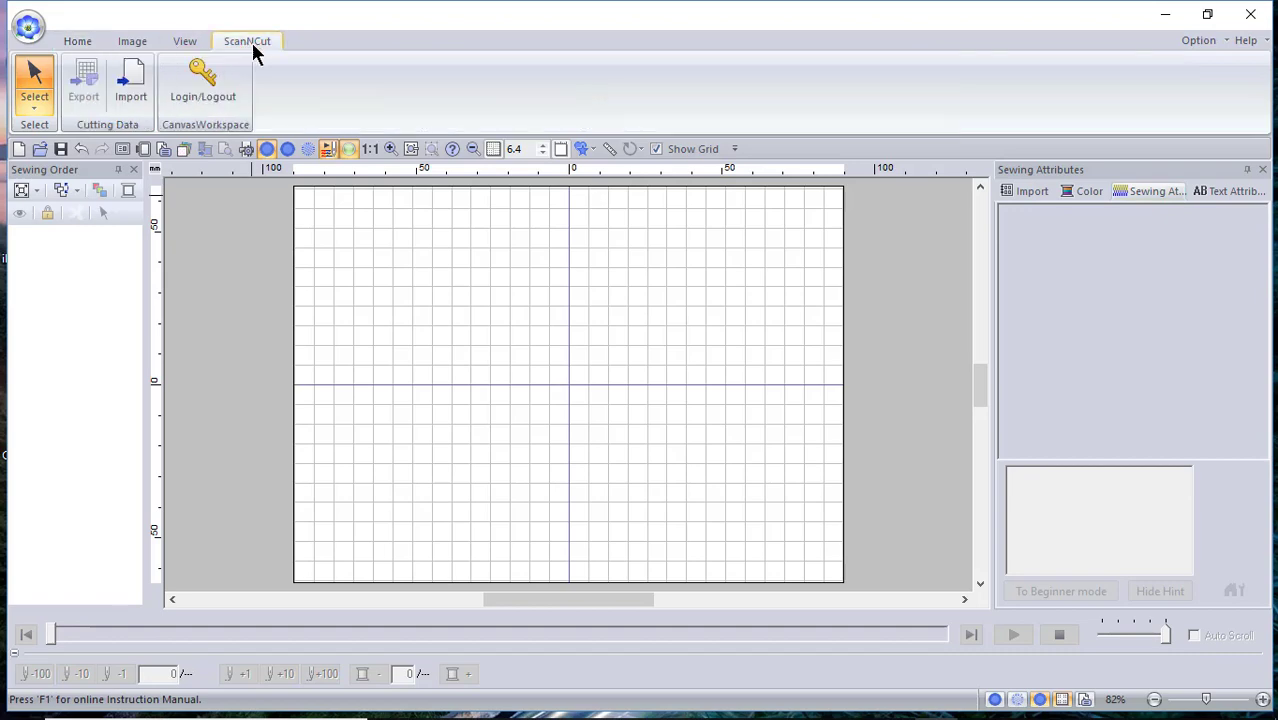
click(131, 82)
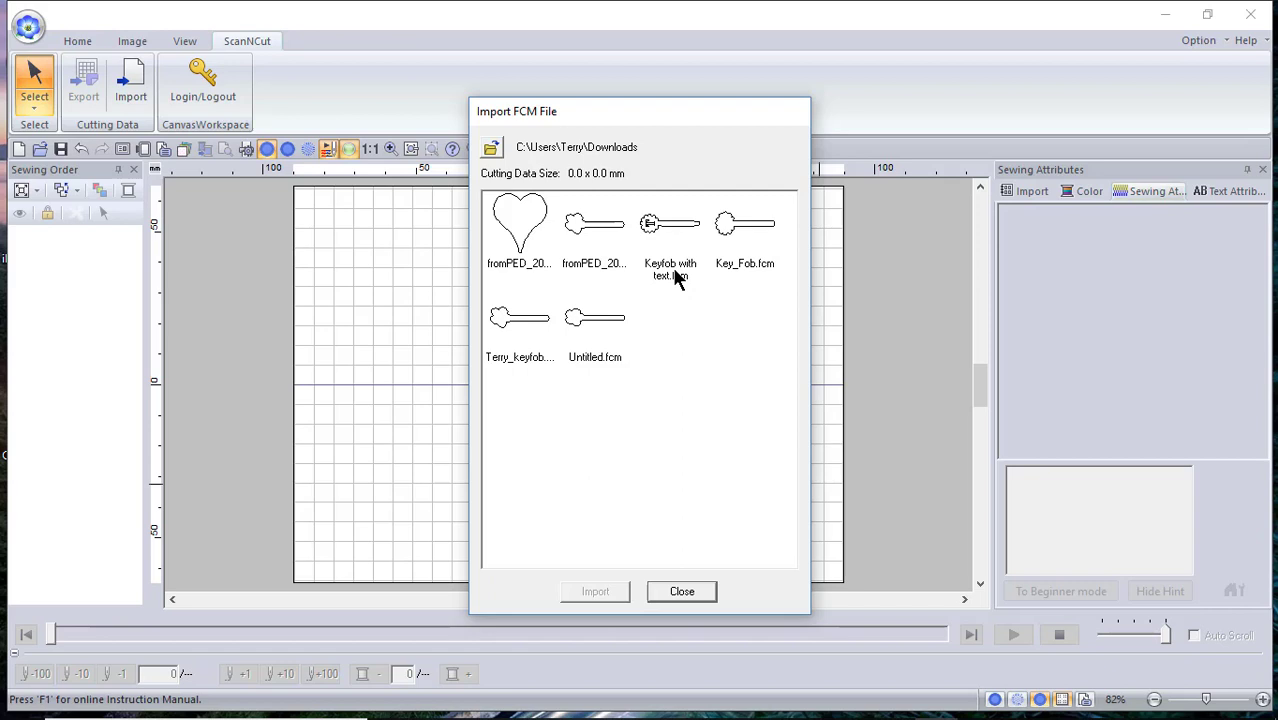
click(672, 228)
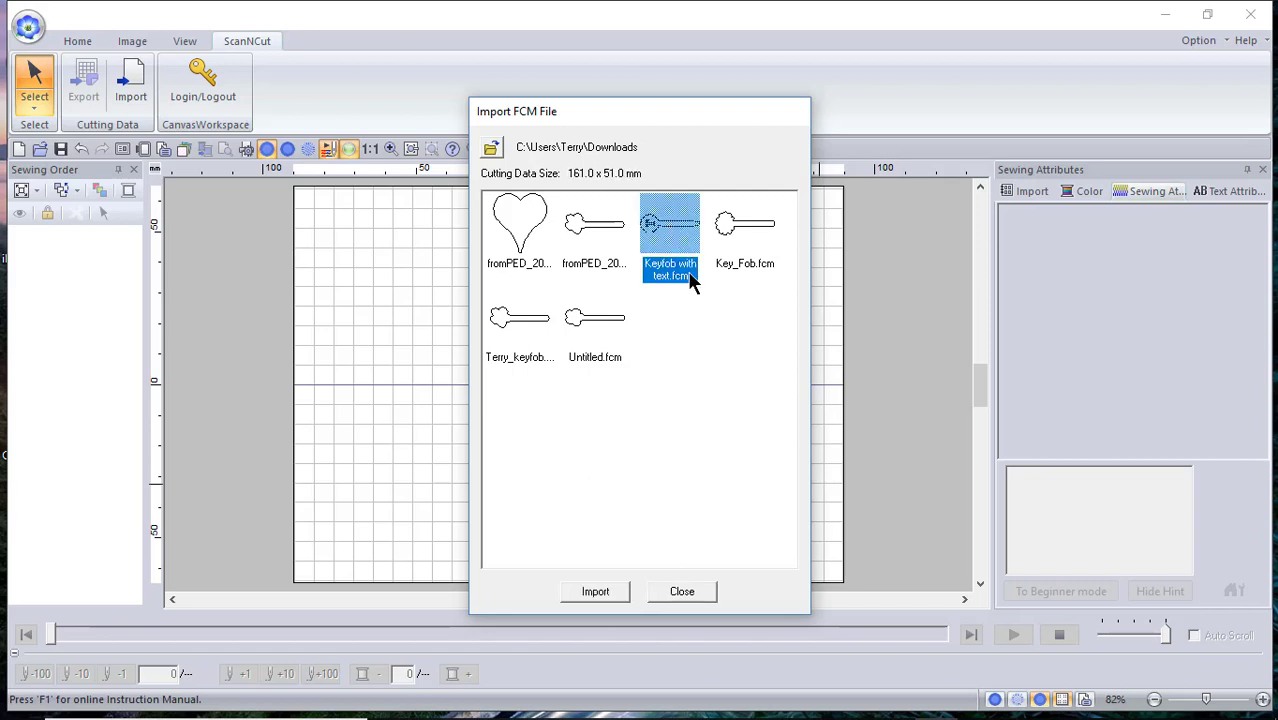
click(595, 591)
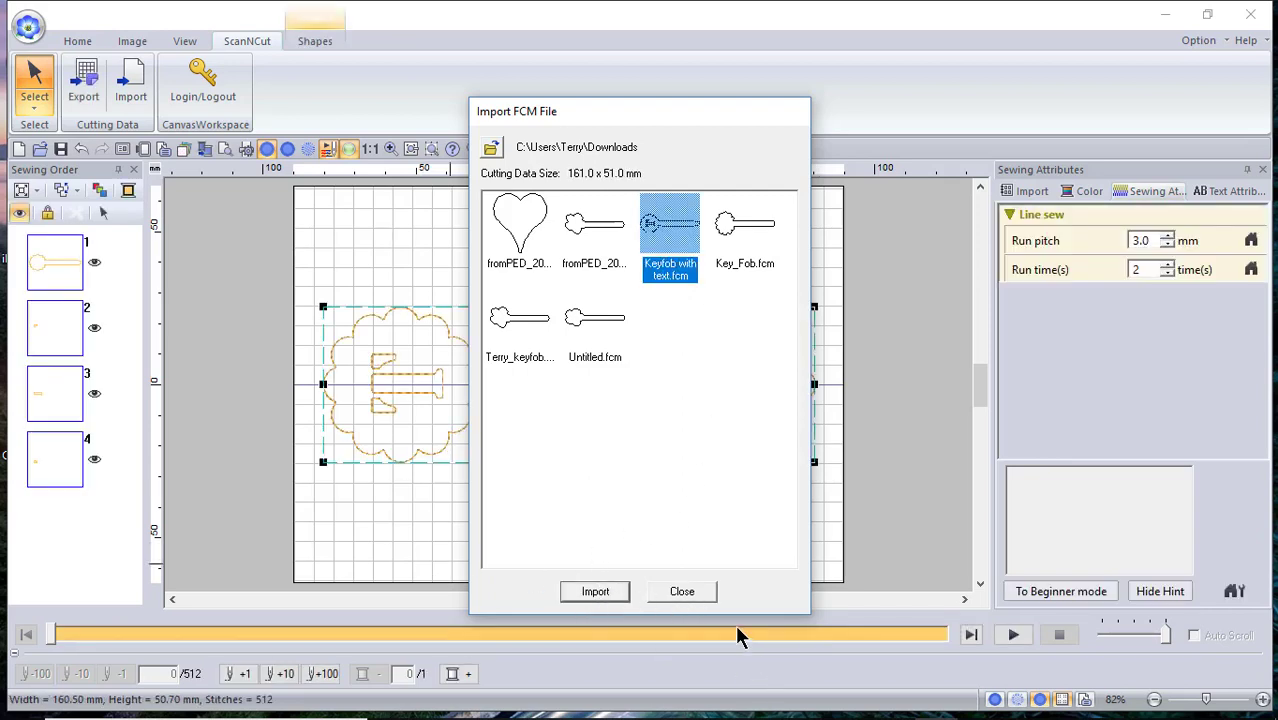
click(704, 592)
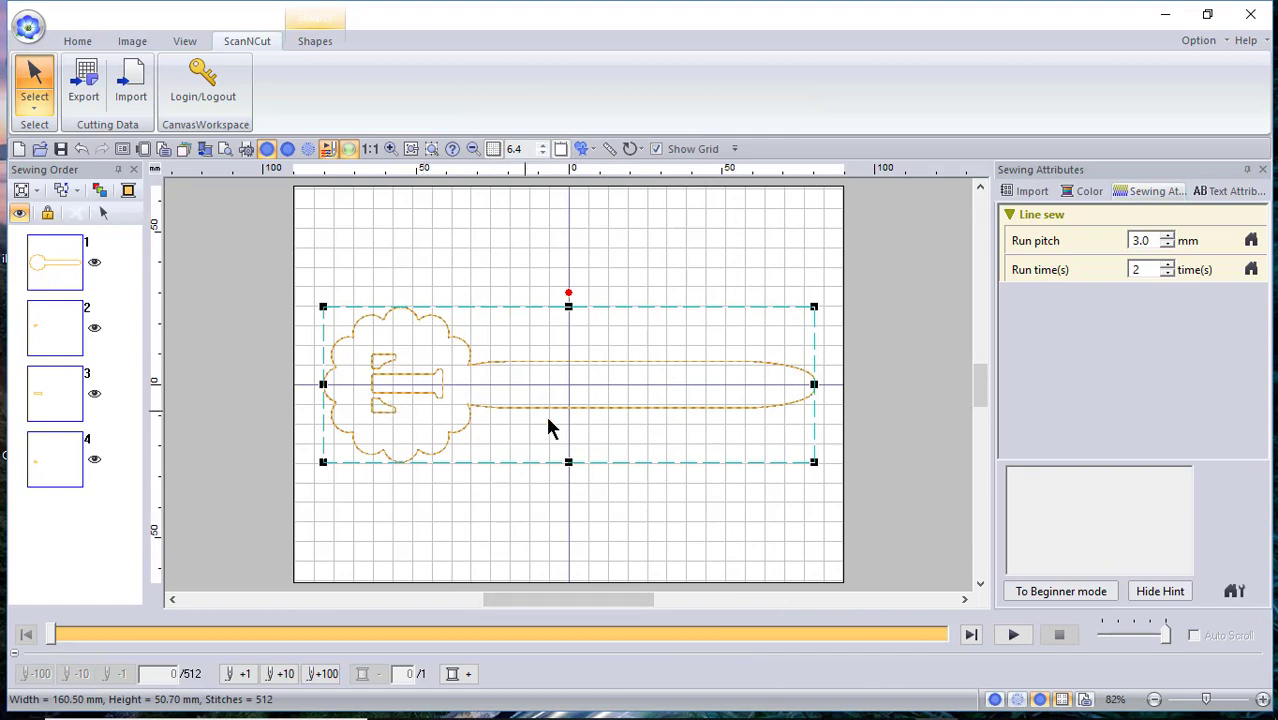